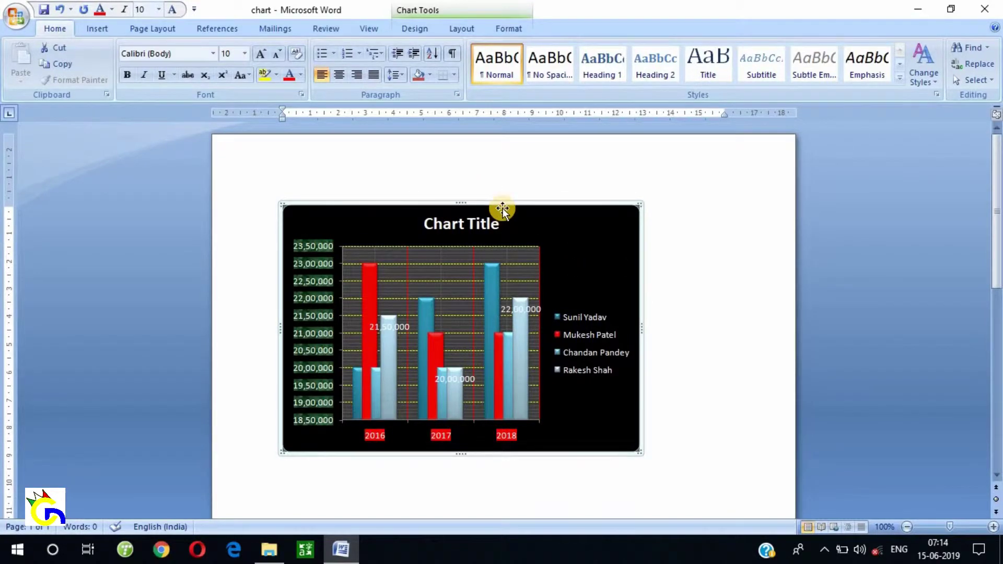
Switch the ribbon to the Chart Tools Layout tab for the column chart
{"action": "left_click", "coordinate": [464, 29]}
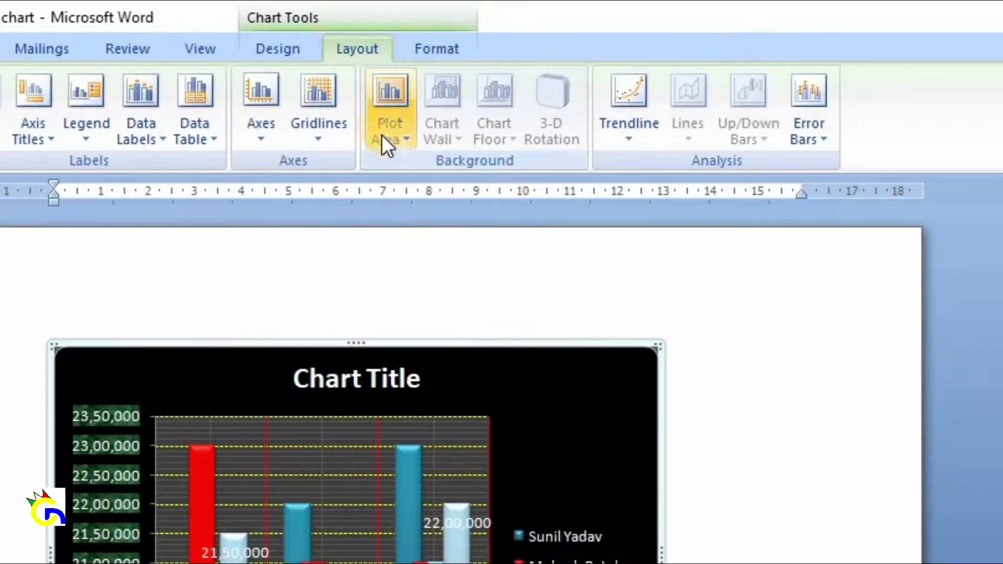
Set the plot area fill to None so the bars sit on the black background
{"action": "left_click", "coordinate": [424, 349]}
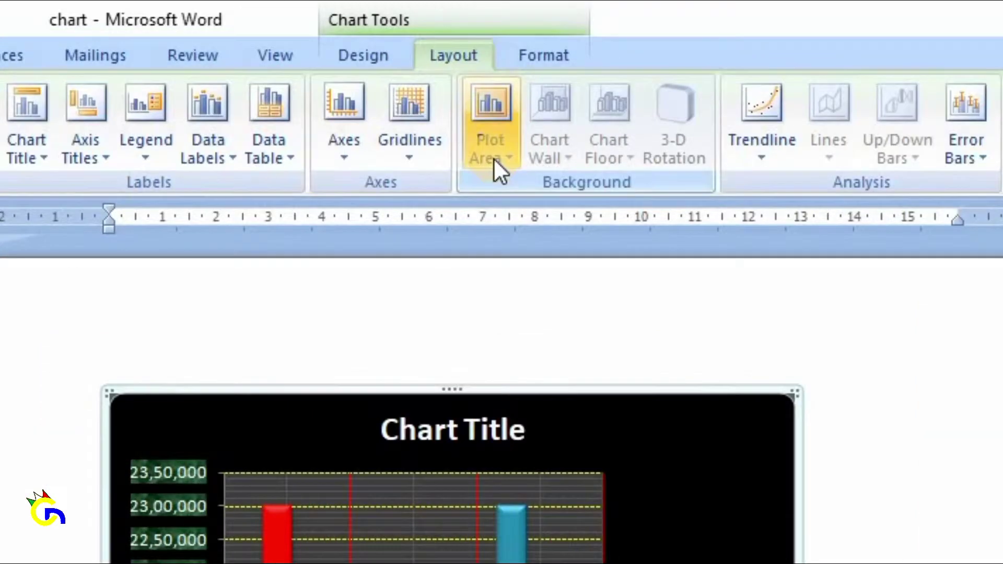
{"action": "left_click", "coordinate": [493, 158]}
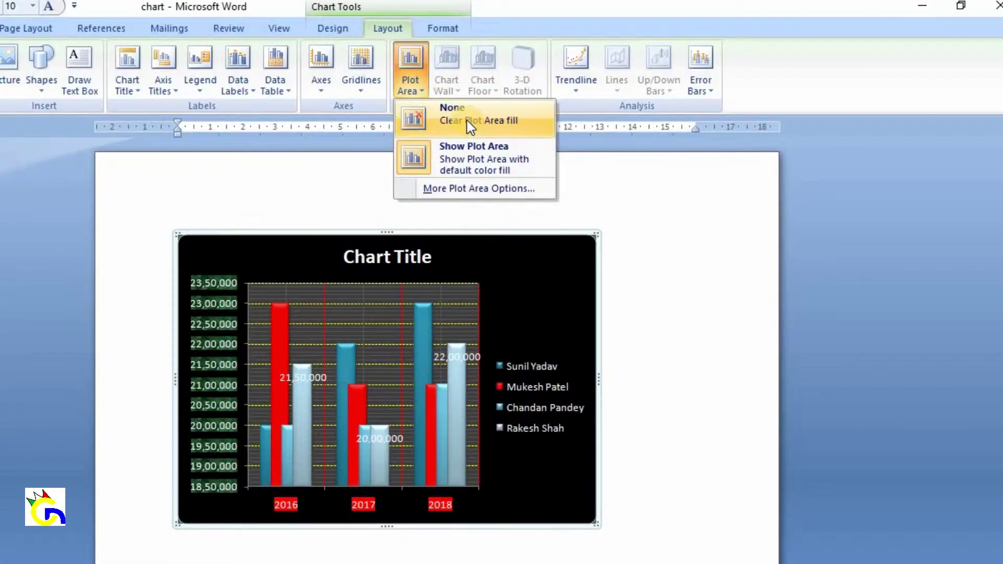
{"action": "left_click", "coordinate": [470, 125]}
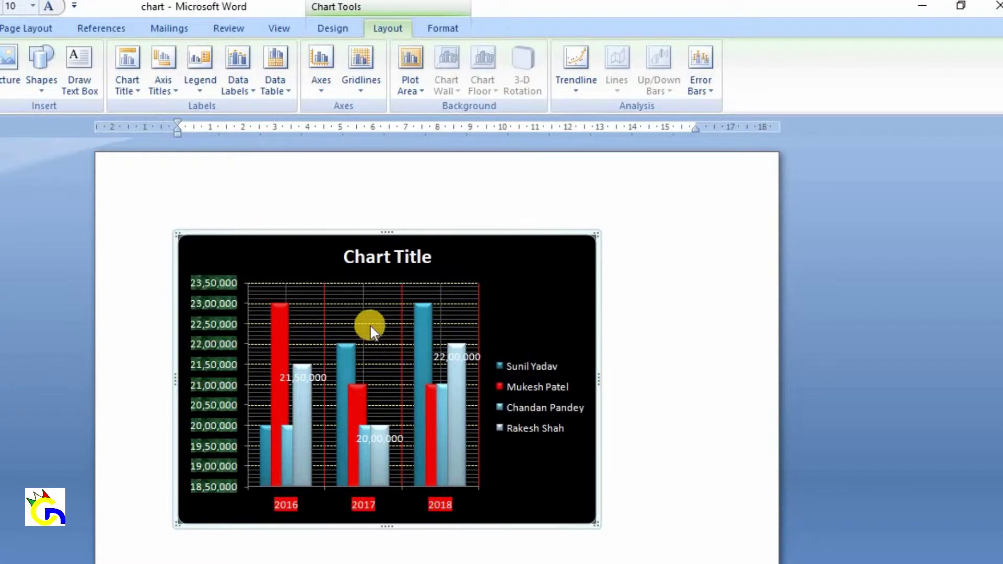
Remove the primary horizontal and vertical gridlines from the chart
{"action": "left_click", "coordinate": [364, 86]}
{"action": "left_click", "coordinate": [550, 122]}
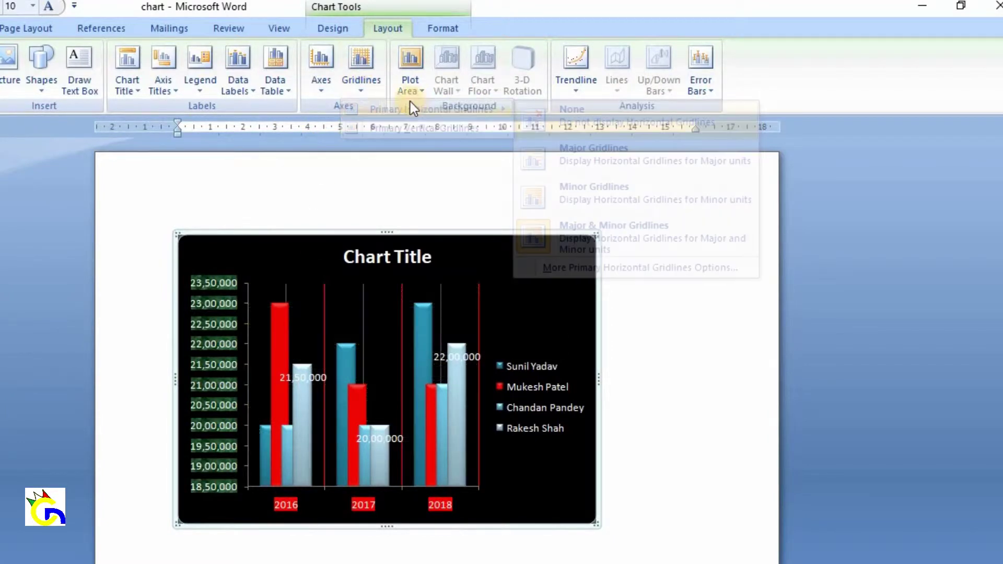
{"action": "left_click", "coordinate": [361, 97]}
{"action": "mouse_move", "coordinate": [424, 128]}
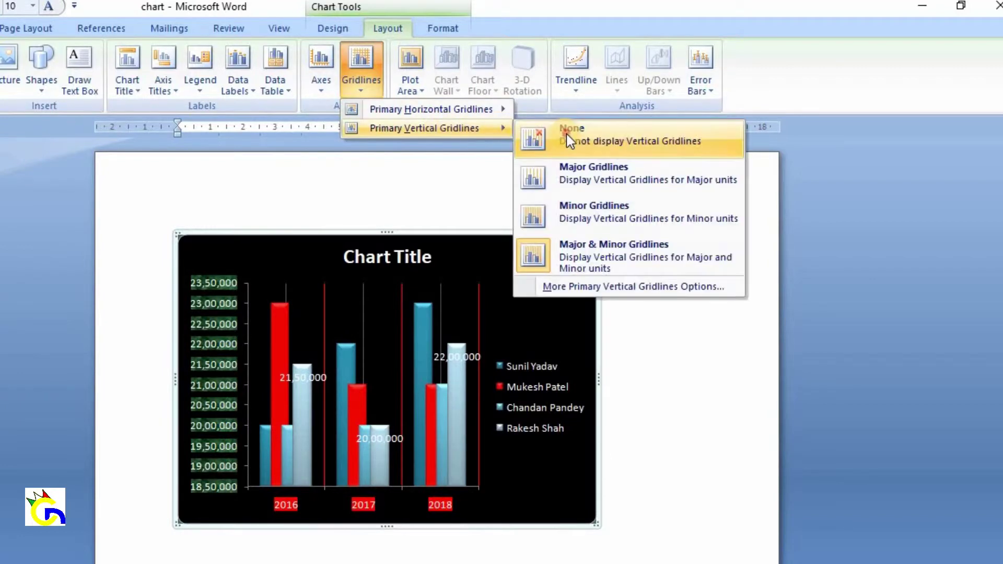
{"action": "left_click", "coordinate": [417, 316]}
{"action": "key", "text": "Return"}
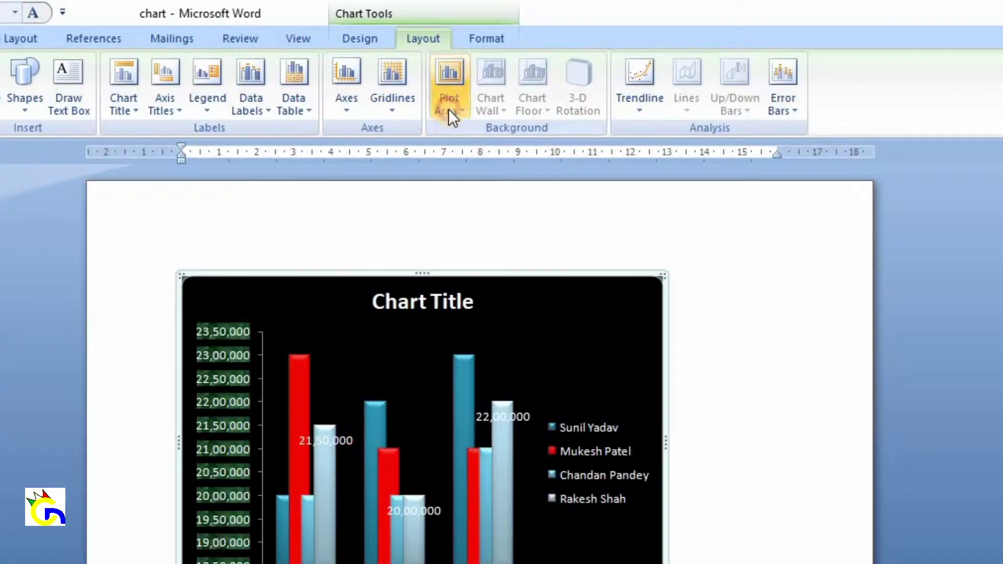
Bring back the plot area's default grey fill with Show Plot Area
{"action": "left_click", "coordinate": [411, 86]}
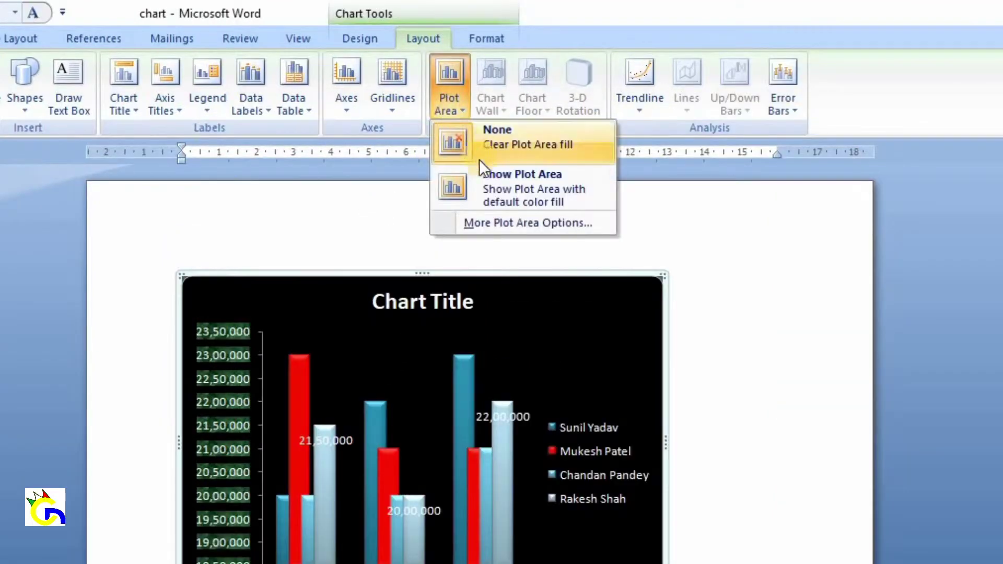
{"action": "left_click", "coordinate": [497, 178]}
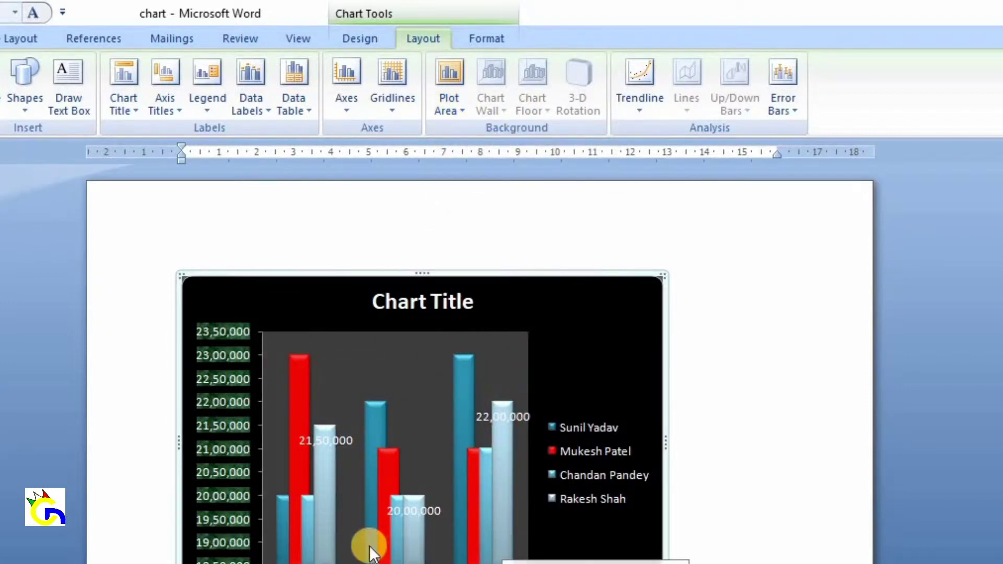
{"action": "left_click", "coordinate": [460, 113]}
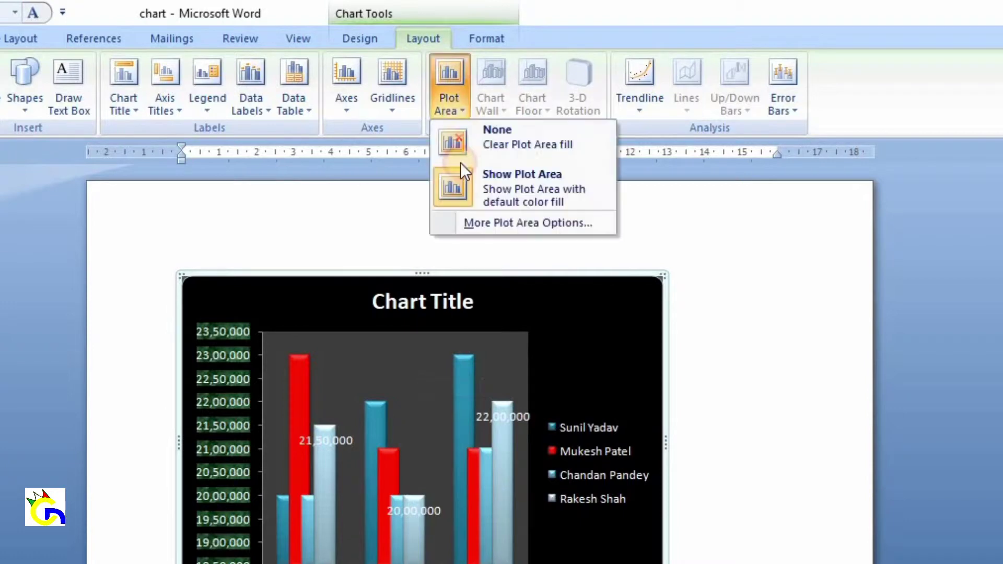
{"action": "left_click", "coordinate": [511, 143]}
{"action": "left_click", "coordinate": [456, 103]}
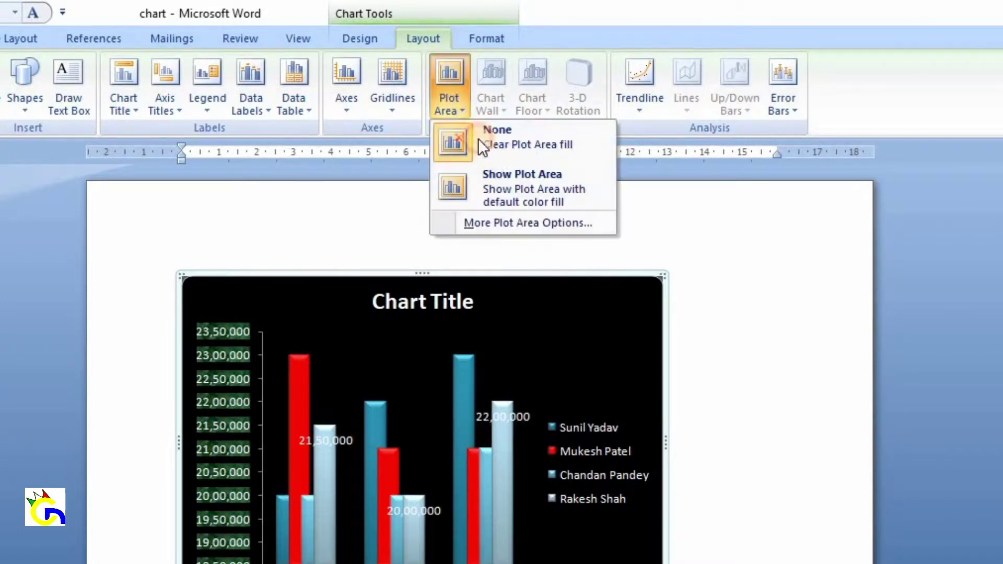
{"action": "left_click", "coordinate": [504, 187]}
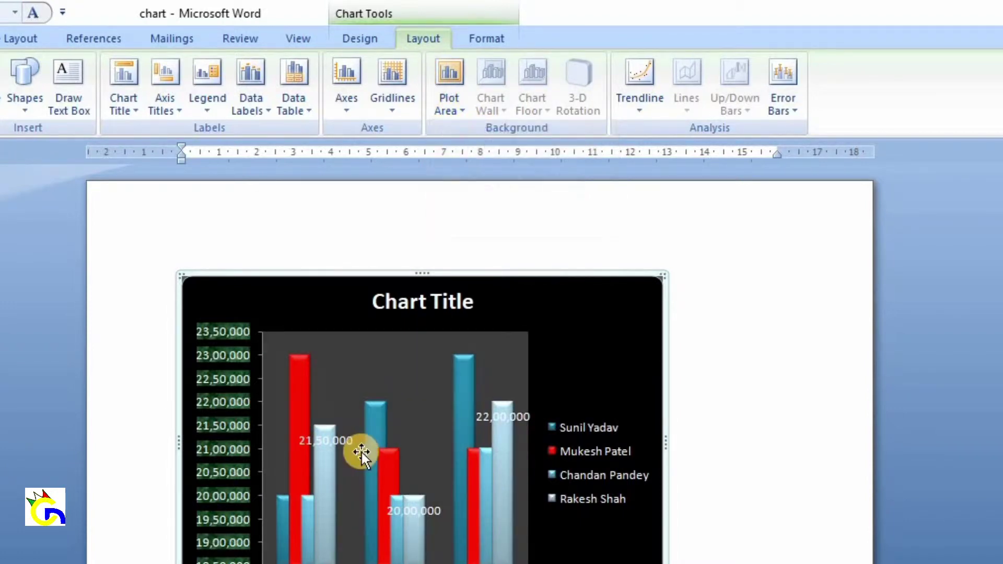
{"action": "left_click", "coordinate": [459, 102]}
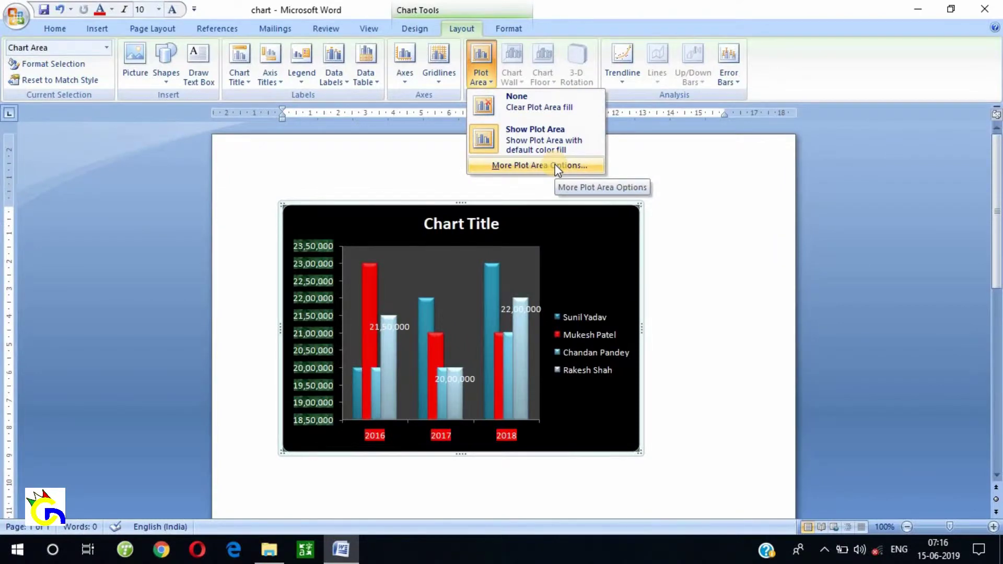
Give the plot area a solid yellow fill in Format Plot Area
{"action": "left_click", "coordinate": [558, 166]}
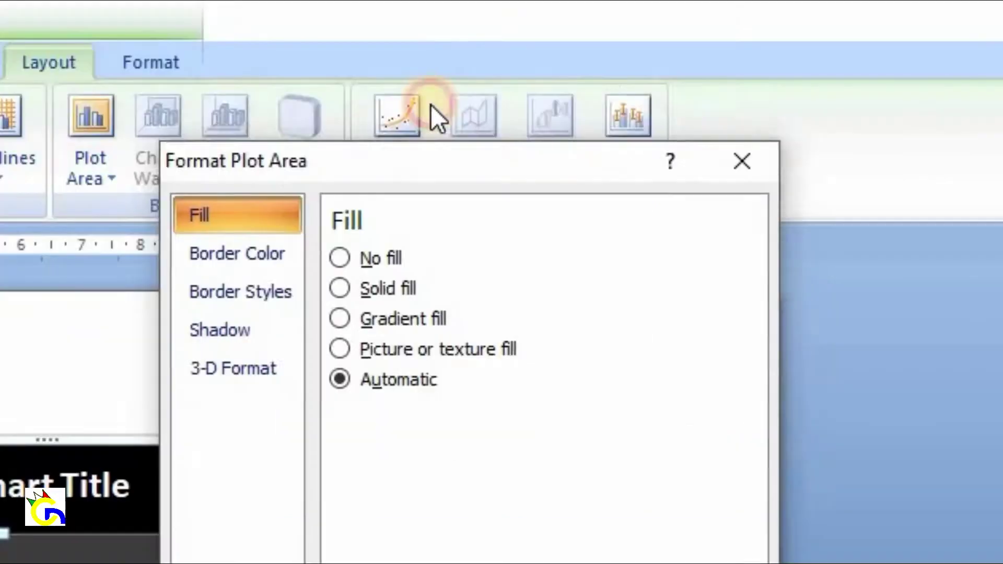
{"action": "left_click_drag", "start_coordinate": [647, 77], "coordinate": [656, 42]}
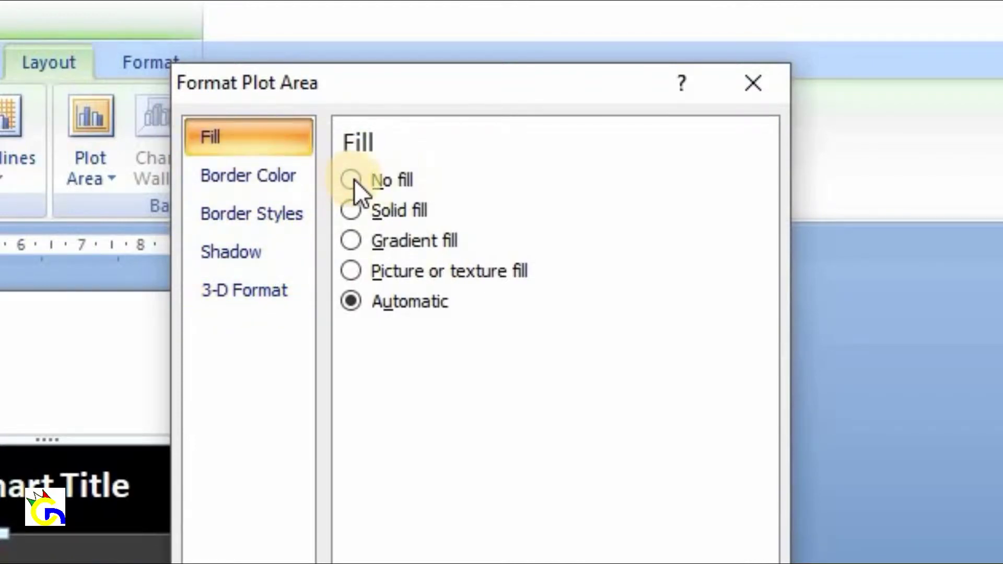
{"action": "left_click", "coordinate": [350, 210]}
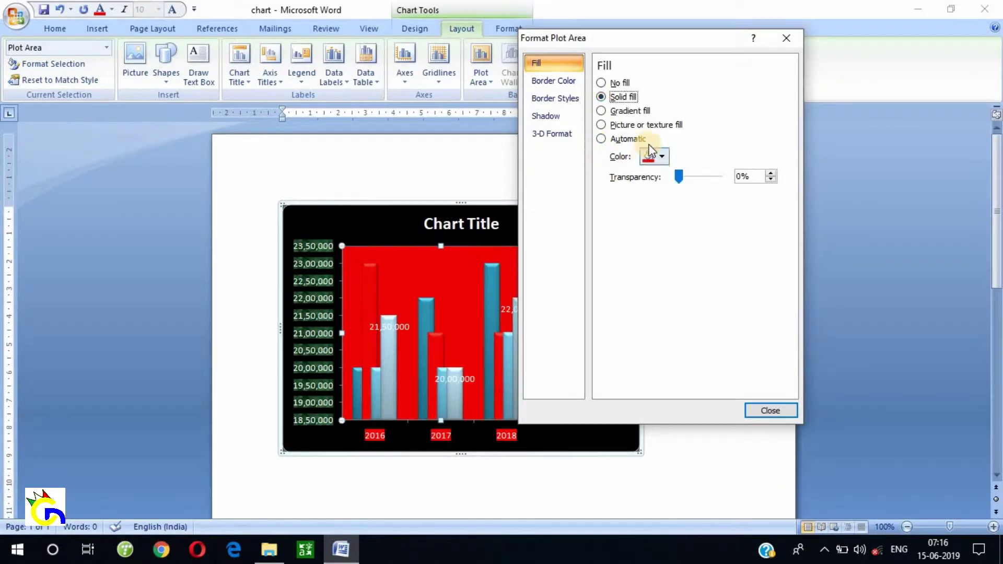
{"action": "left_click", "coordinate": [659, 158]}
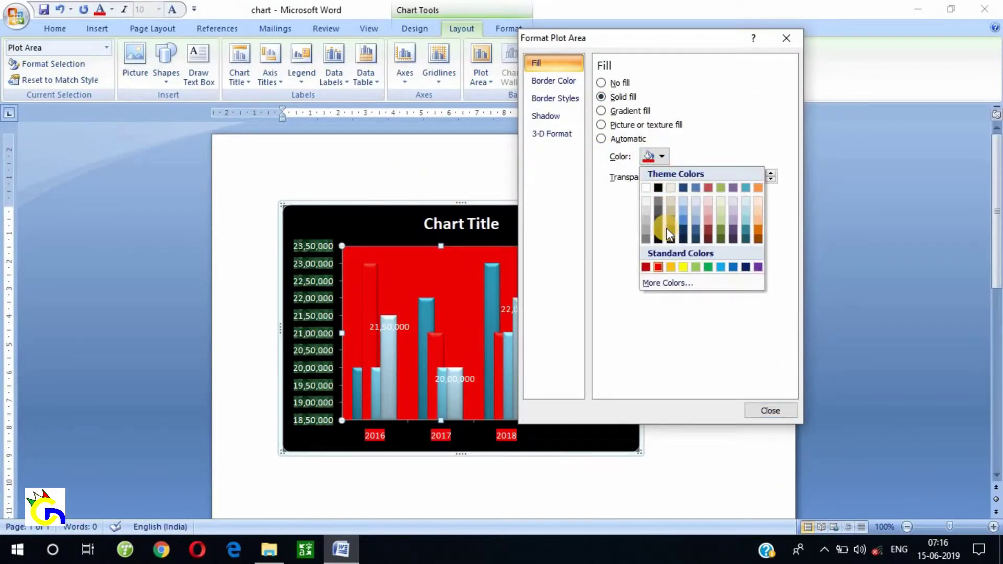
{"action": "left_click", "coordinate": [683, 267]}
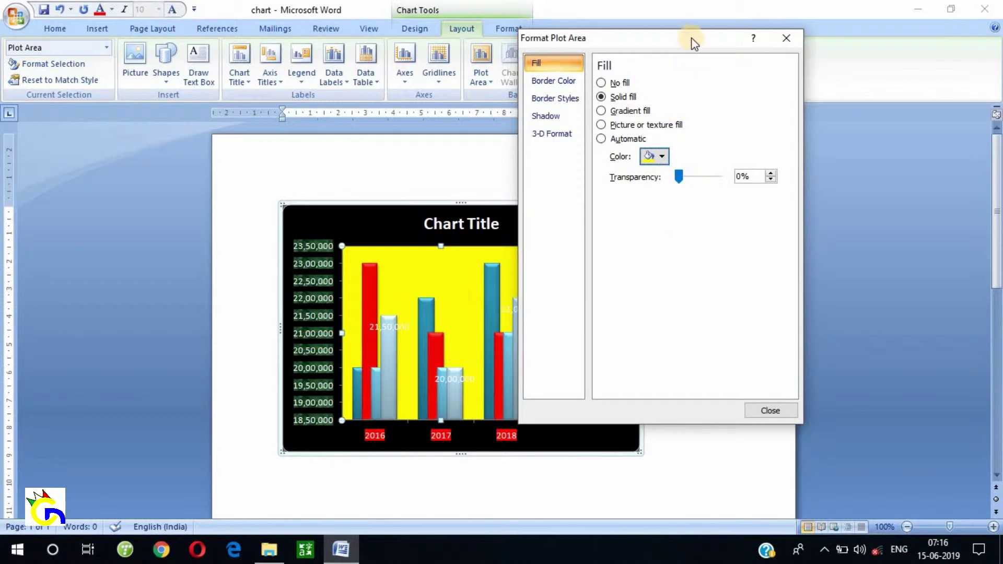
{"action": "left_click_drag", "start_coordinate": [677, 37], "coordinate": [704, 40]}
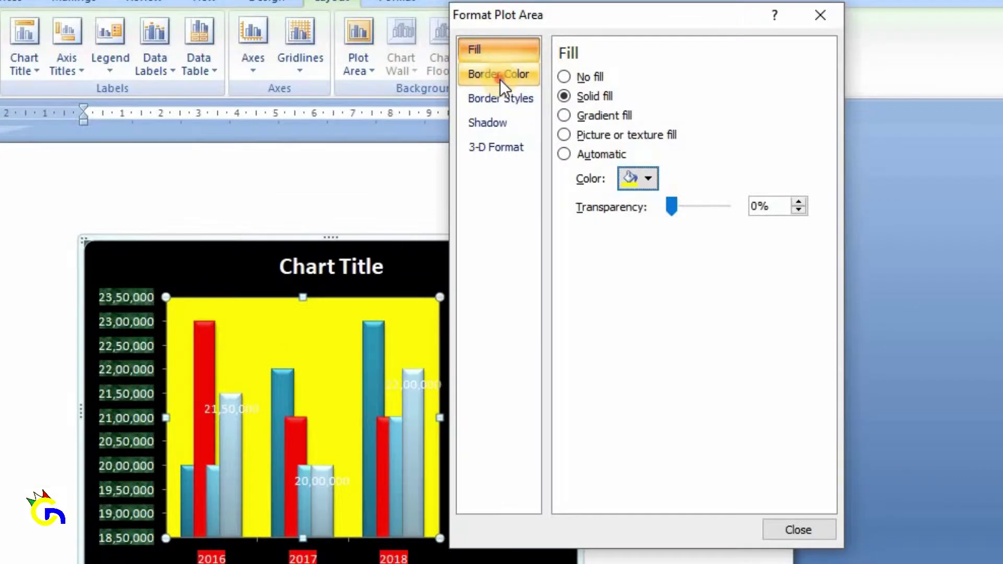
{"action": "left_click", "coordinate": [500, 80]}
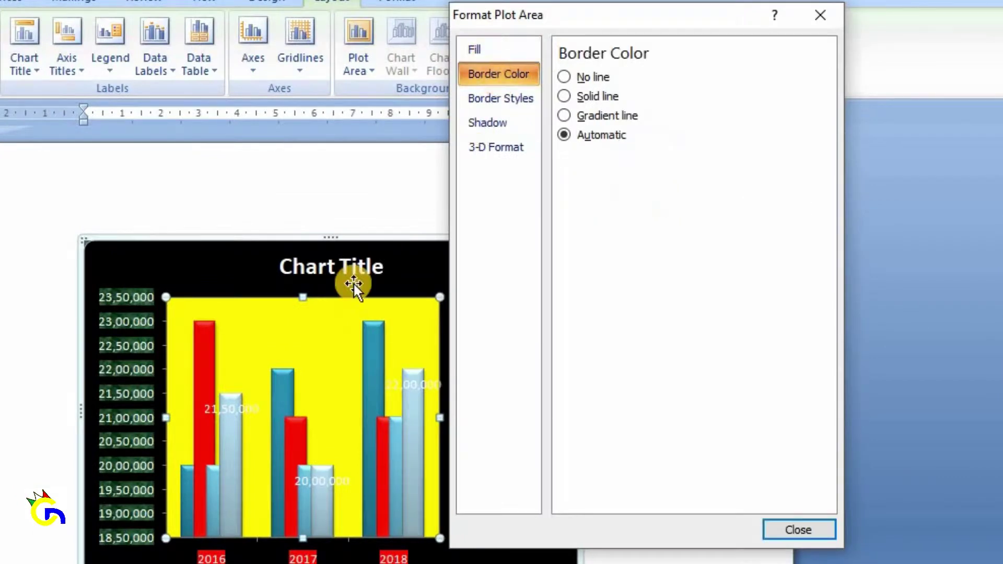
Give the plot area a solid red border at 40% transparency
{"action": "left_click", "coordinate": [573, 99]}
{"action": "left_click", "coordinate": [578, 120]}
{"action": "left_click", "coordinate": [589, 98]}
{"action": "left_click", "coordinate": [648, 158]}
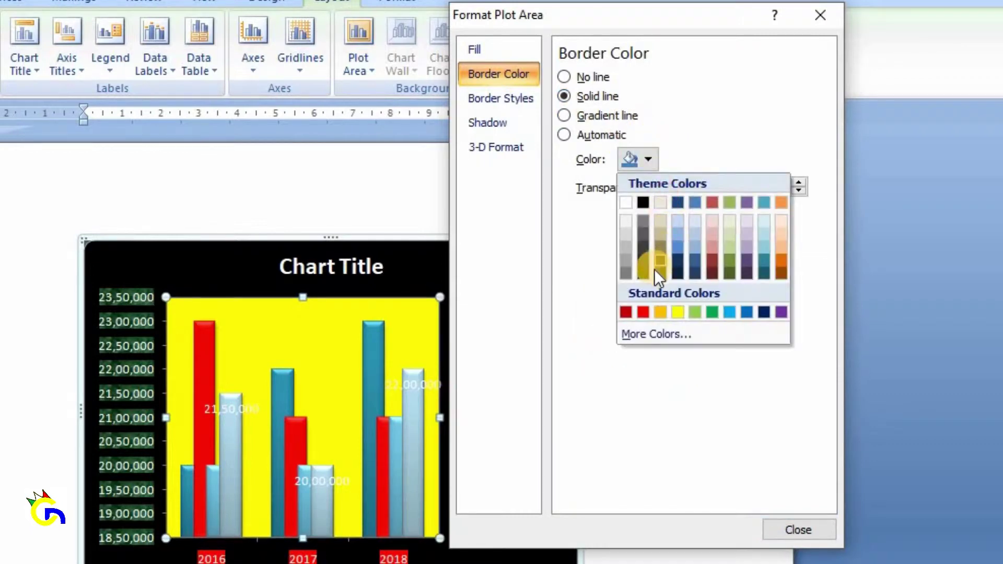
{"action": "left_click", "coordinate": [644, 313]}
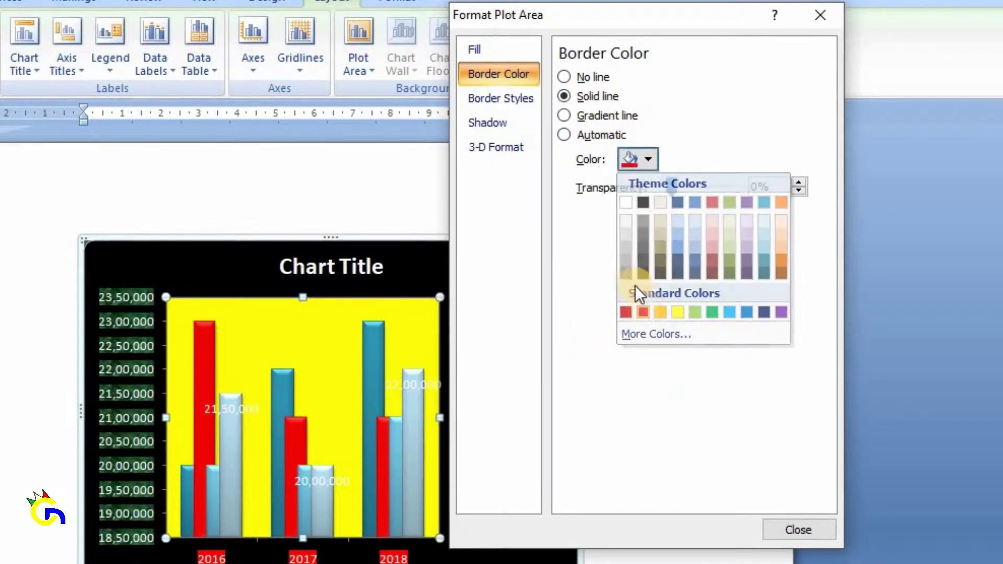
{"action": "left_click_drag", "start_coordinate": [670, 187], "coordinate": [734, 192]}
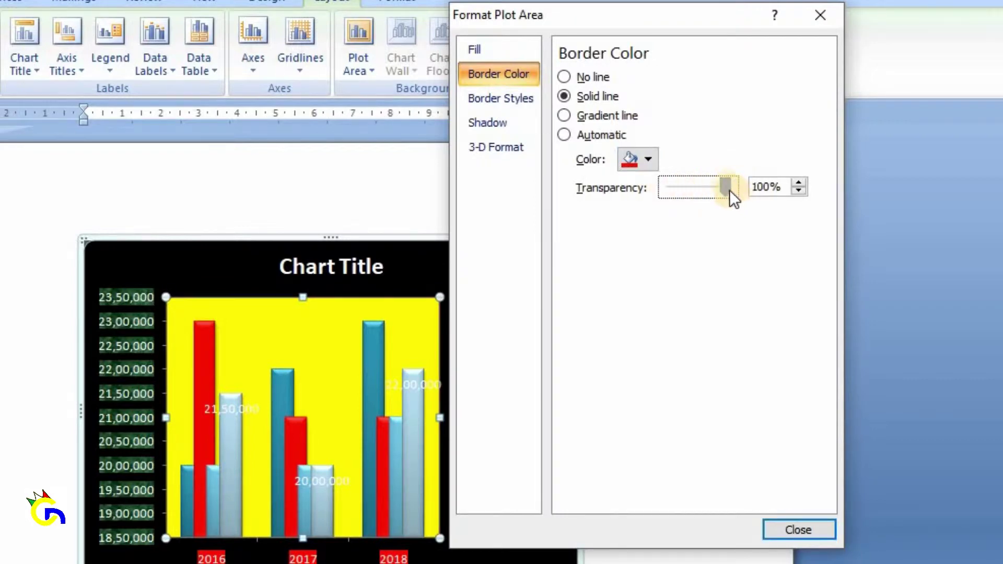
{"action": "left_click_drag", "start_coordinate": [730, 189], "coordinate": [693, 189]}
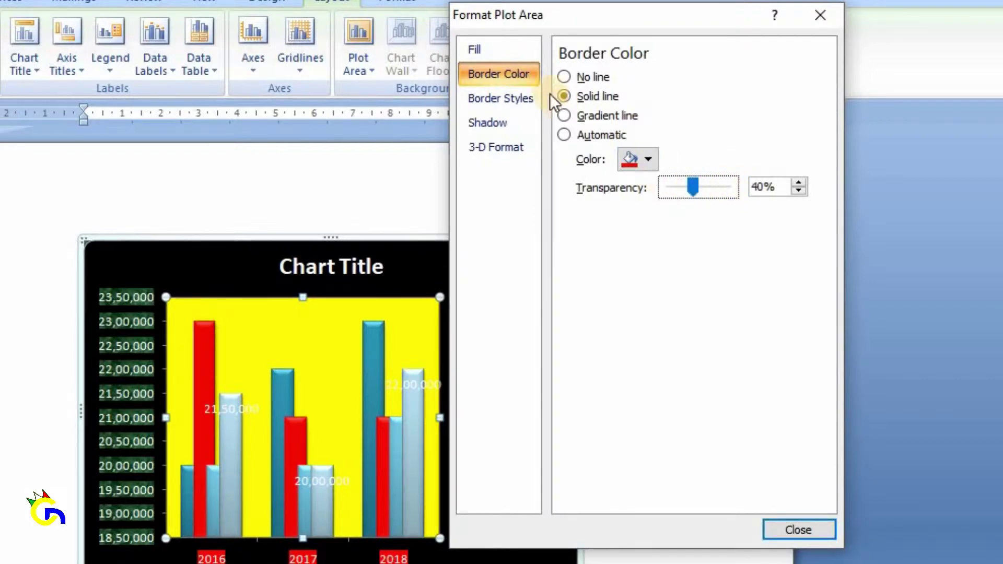
Widen the plot area border to 4.25 pt with a compound line style
{"action": "left_click", "coordinate": [517, 98]}
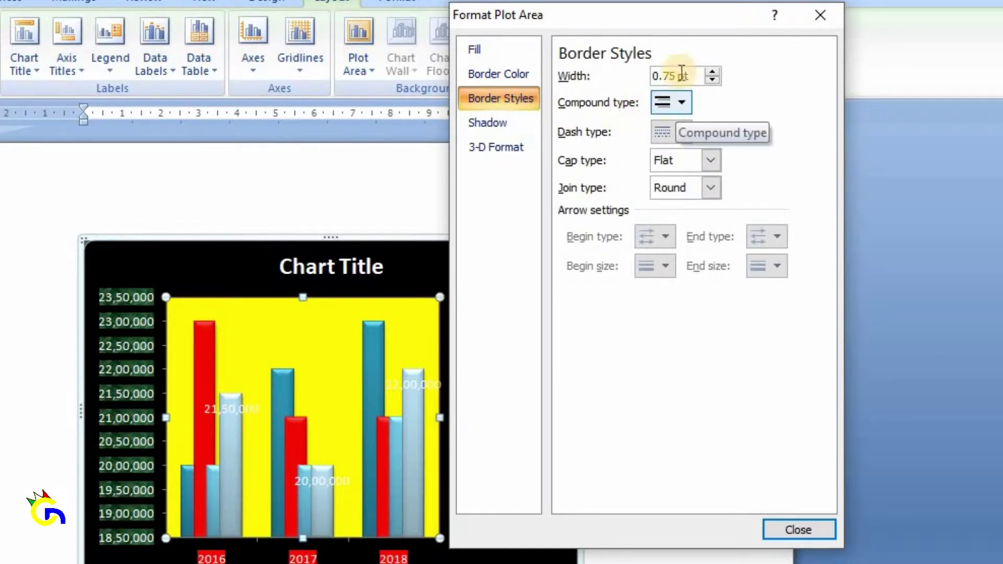
{"action": "left_click", "coordinate": [713, 72]}
{"action": "left_click", "coordinate": [713, 72]}
{"action": "left_click", "coordinate": [712, 73]}
{"action": "left_click", "coordinate": [713, 73]}
{"action": "left_click", "coordinate": [714, 71]}
{"action": "left_click", "coordinate": [715, 71]}
{"action": "left_click", "coordinate": [714, 72]}
{"action": "left_click", "coordinate": [714, 72]}
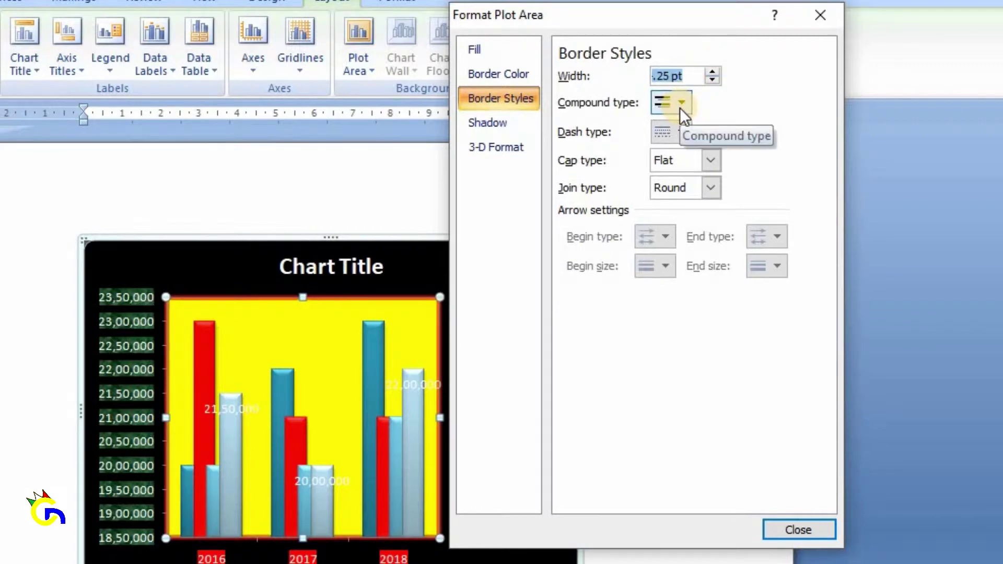
{"action": "left_click", "coordinate": [681, 103]}
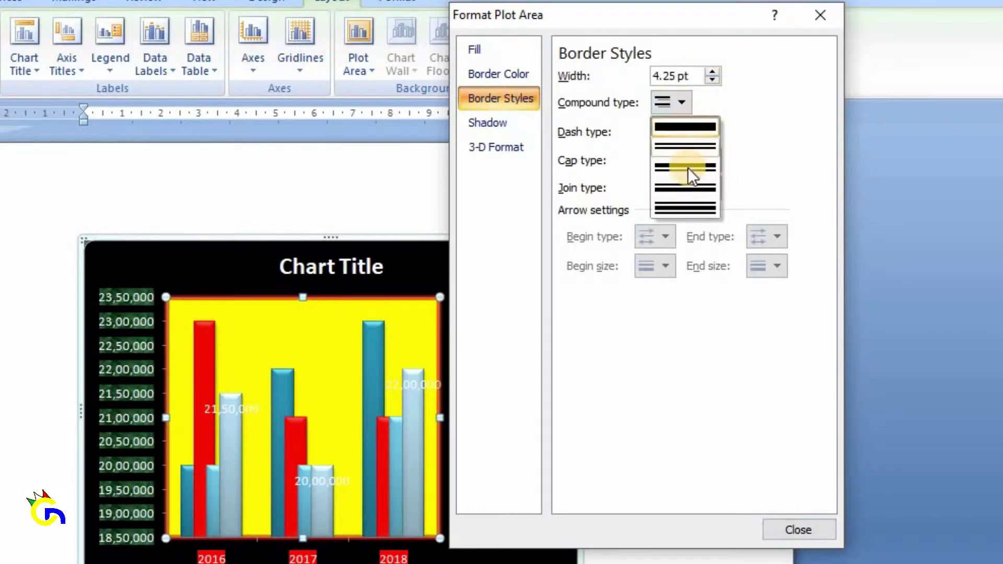
{"action": "left_click", "coordinate": [653, 186]}
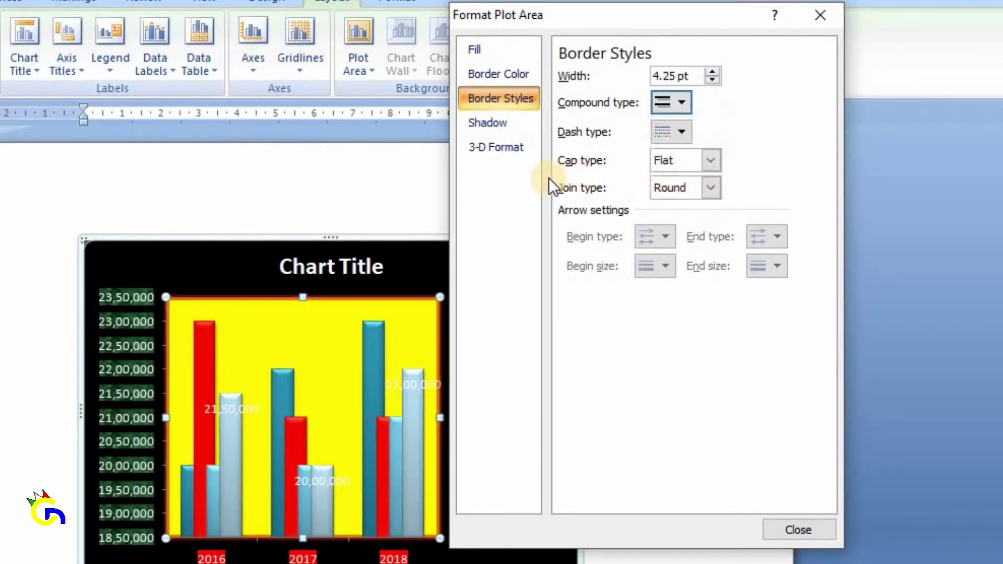
Make the plot area border dashed and thicken it further
{"action": "left_click", "coordinate": [685, 132]}
{"action": "left_click", "coordinate": [700, 186]}
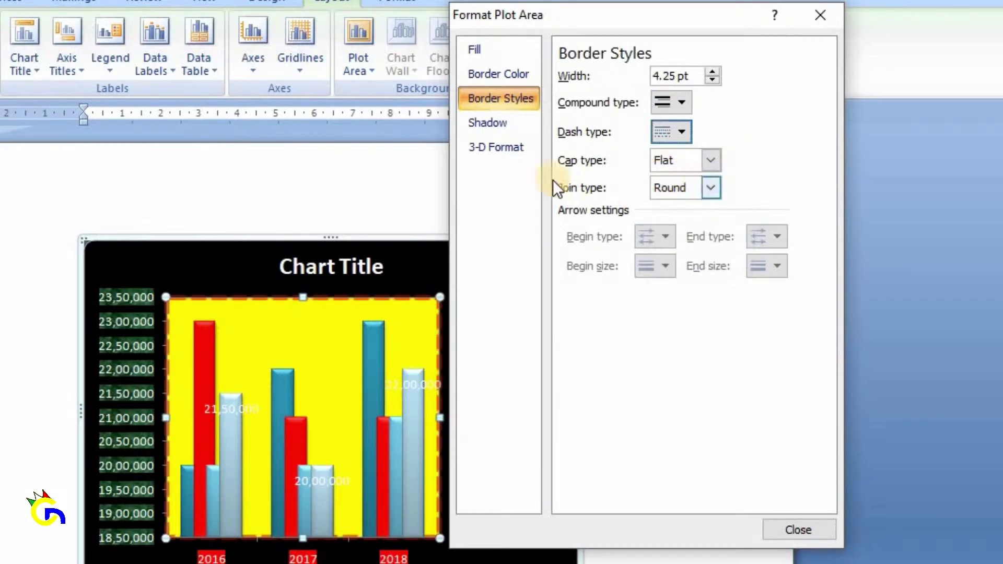
{"action": "left_click", "coordinate": [714, 71]}
{"action": "left_click", "coordinate": [714, 71]}
{"action": "left_click", "coordinate": [713, 72]}
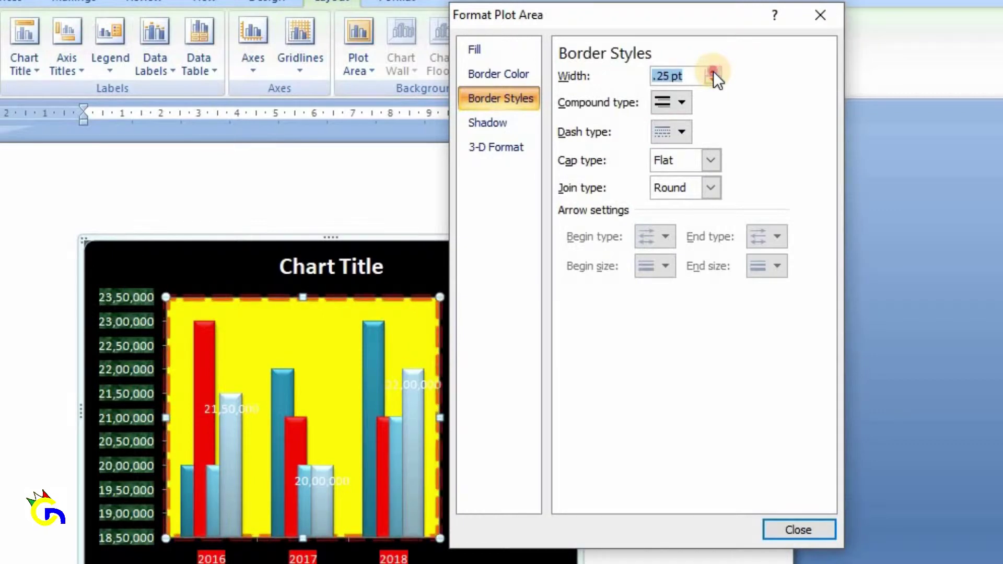
{"action": "left_click", "coordinate": [713, 72]}
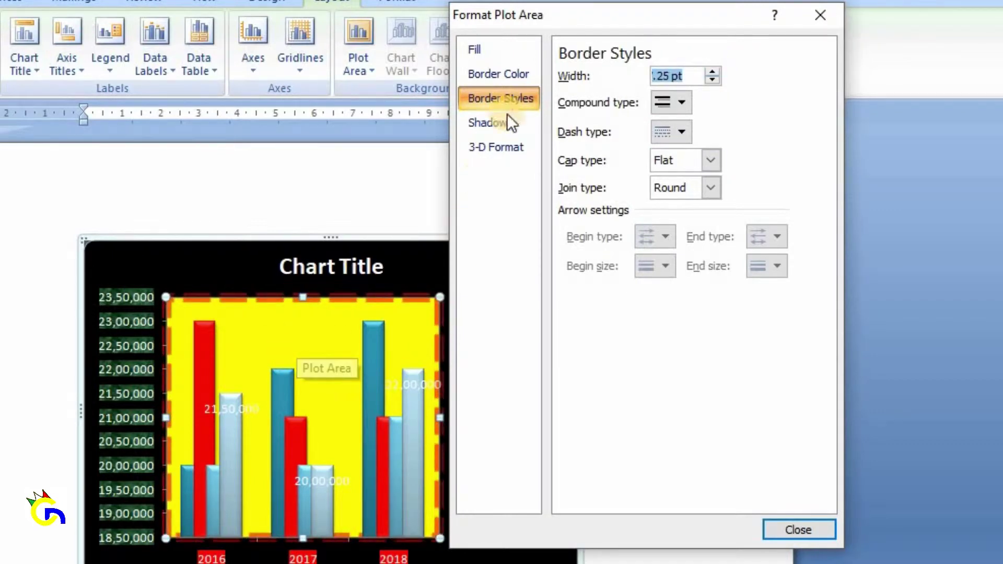
{"action": "left_click", "coordinate": [491, 124]}
{"action": "left_click", "coordinate": [497, 147]}
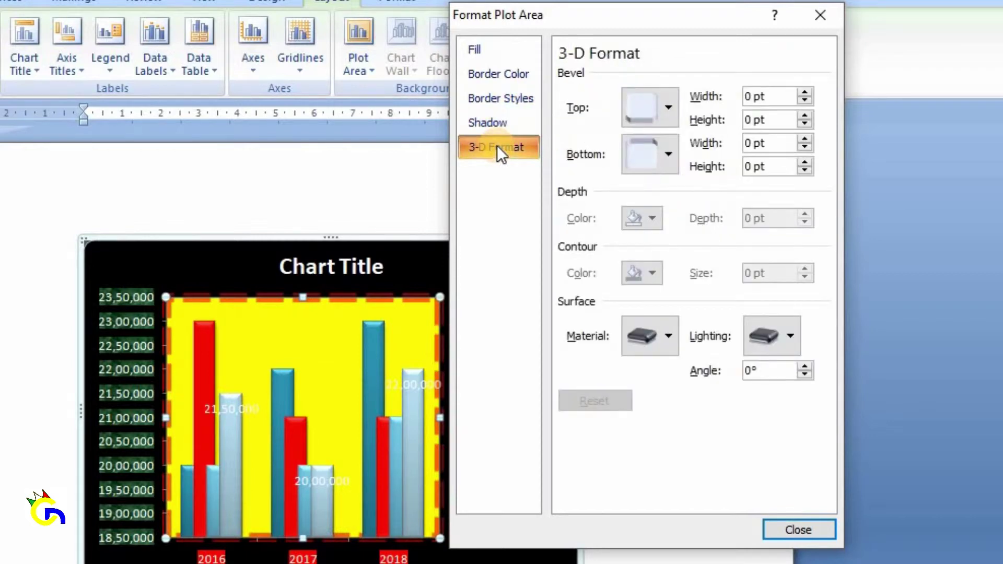
Check the Shadow and 3-D Format settings, then close Format Plot Area
{"action": "left_click", "coordinate": [491, 123]}
{"action": "left_click", "coordinate": [497, 147]}
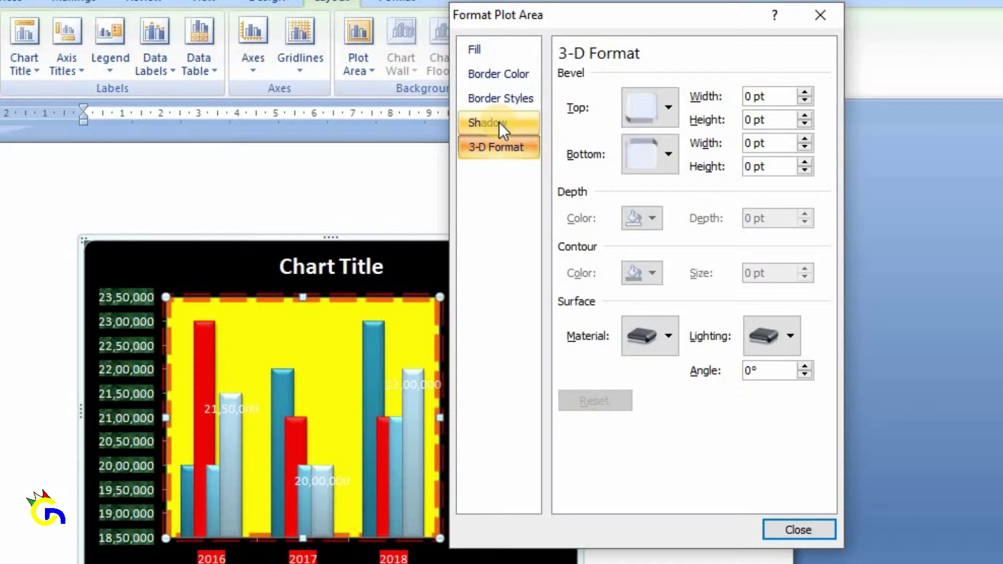
{"action": "left_click", "coordinate": [500, 122]}
{"action": "left_click", "coordinate": [514, 145]}
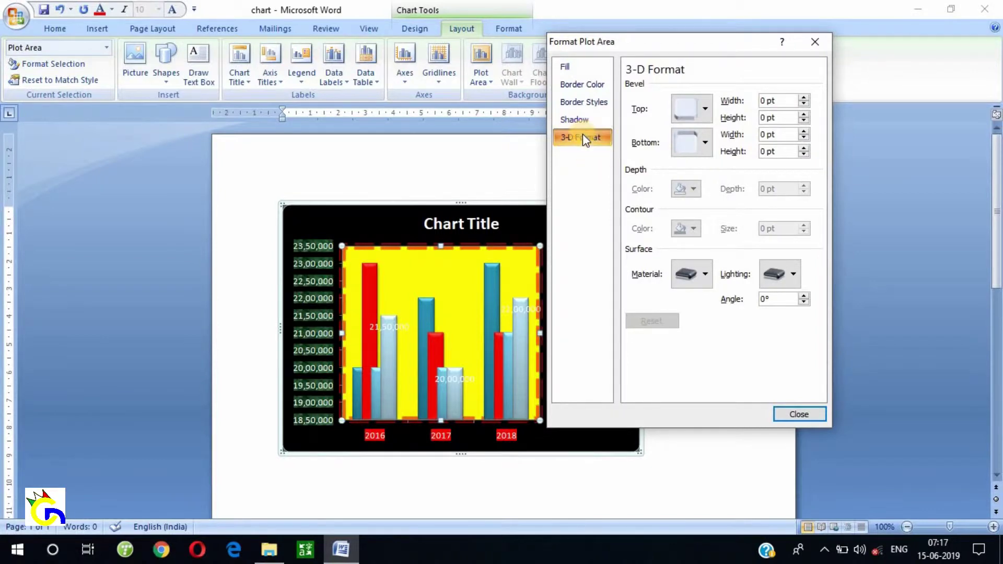
{"action": "left_click", "coordinate": [788, 415]}
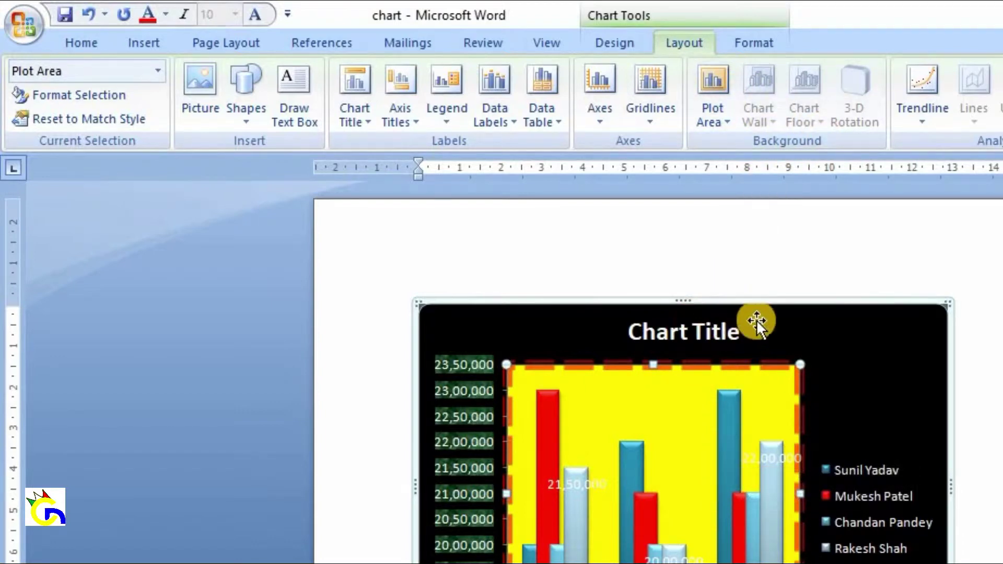
{"action": "left_click", "coordinate": [773, 337]}
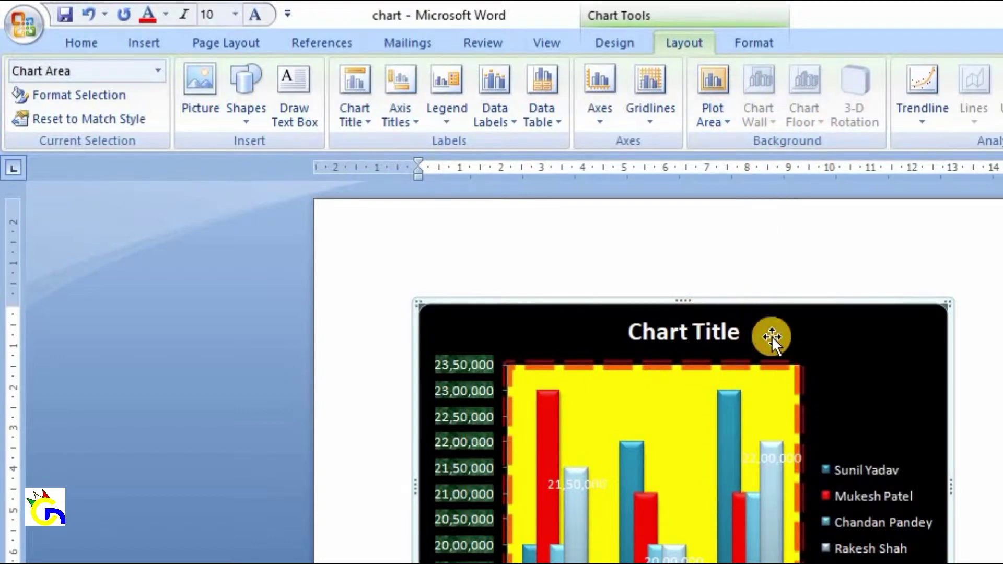
Change the chart type to 3-D Clustered Bar from the Design tab
{"action": "left_click", "coordinate": [614, 41]}
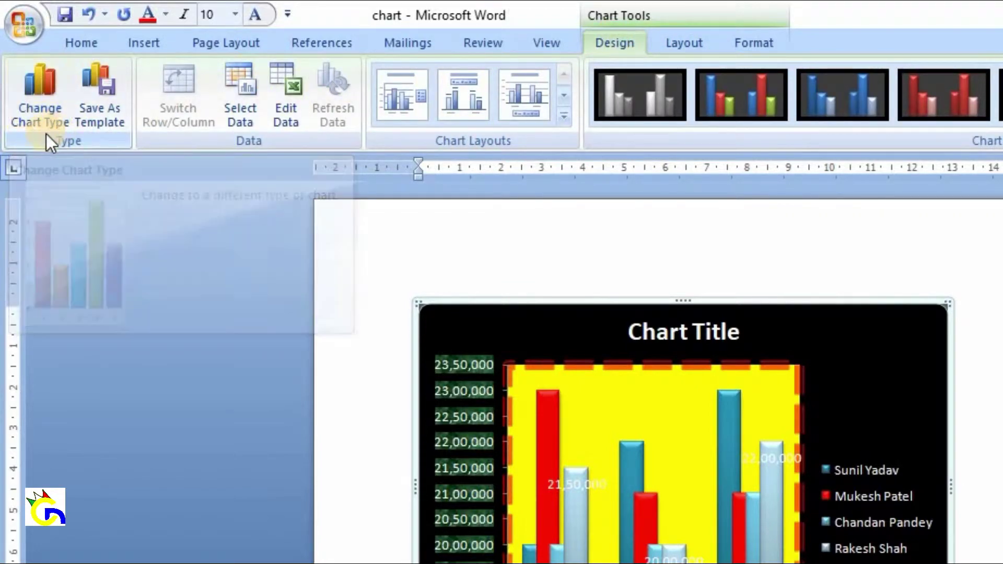
{"action": "left_click", "coordinate": [41, 115]}
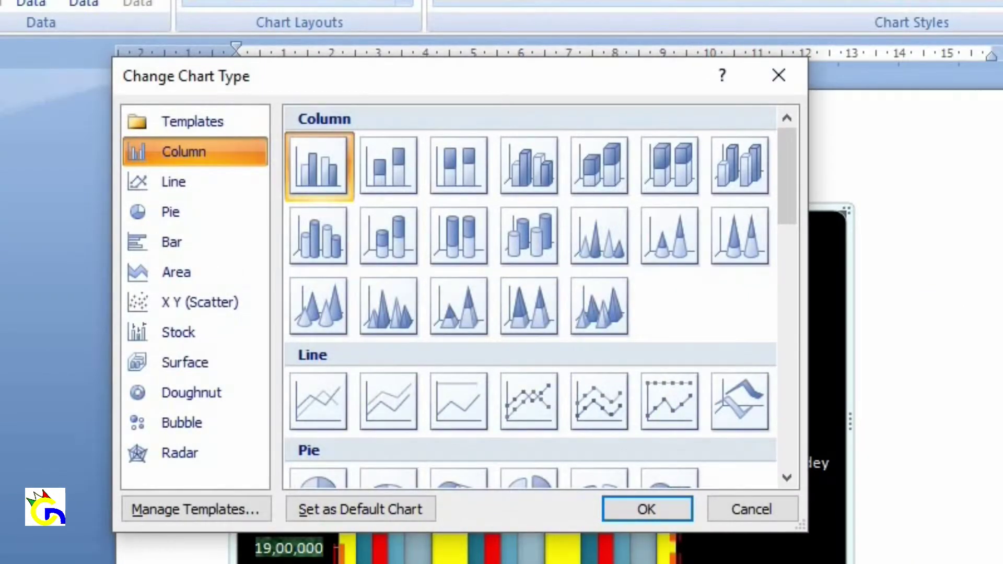
{"action": "left_click", "coordinate": [164, 247]}
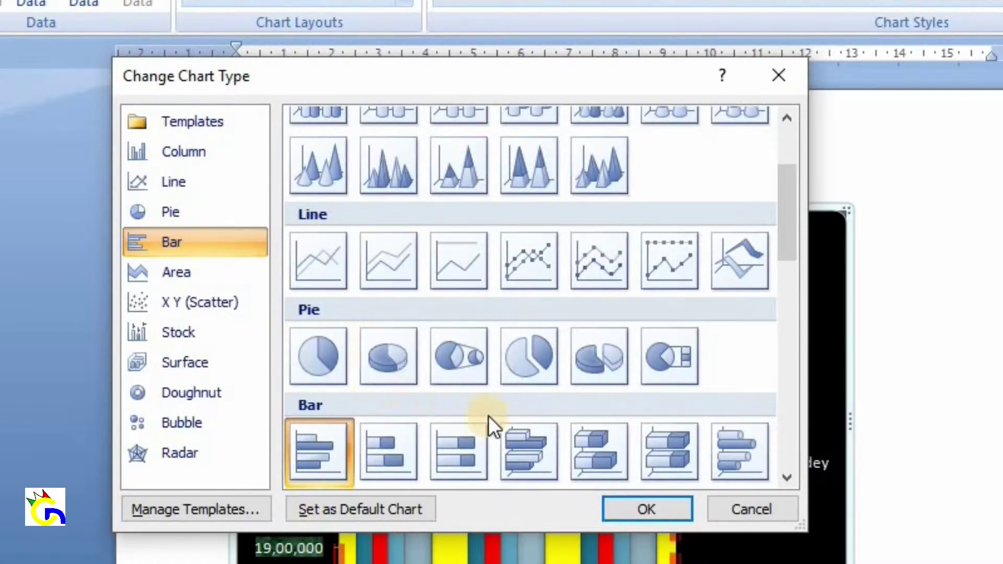
{"action": "left_click", "coordinate": [543, 454]}
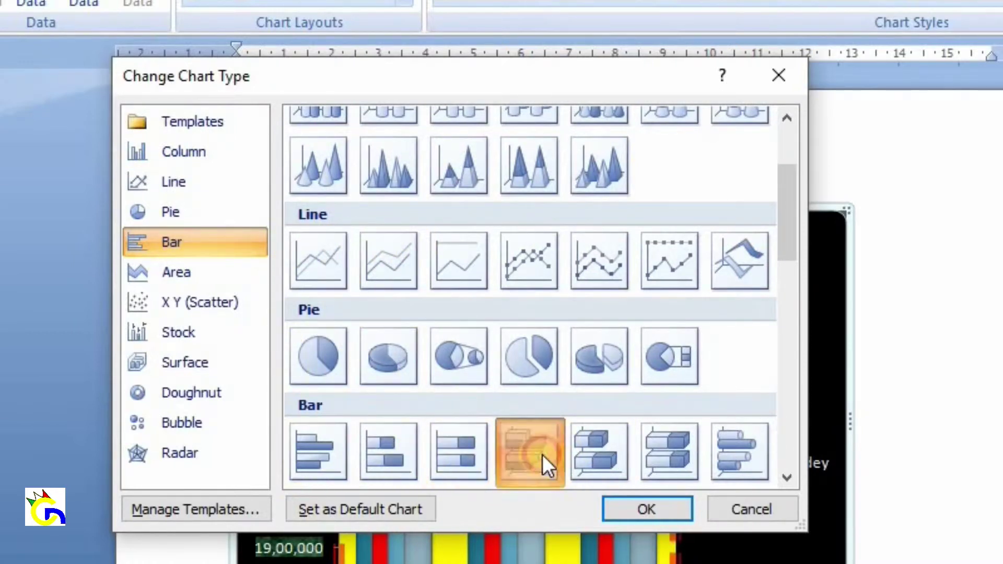
{"action": "left_click", "coordinate": [638, 517]}
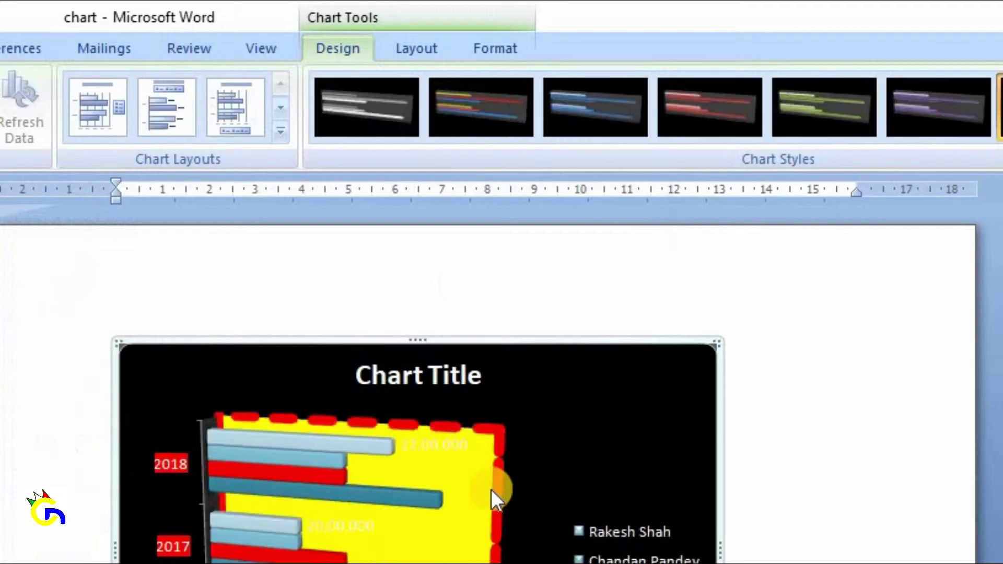
Set the chart wall to None, then show it again with its default grey fill
{"action": "left_click", "coordinate": [414, 46]}
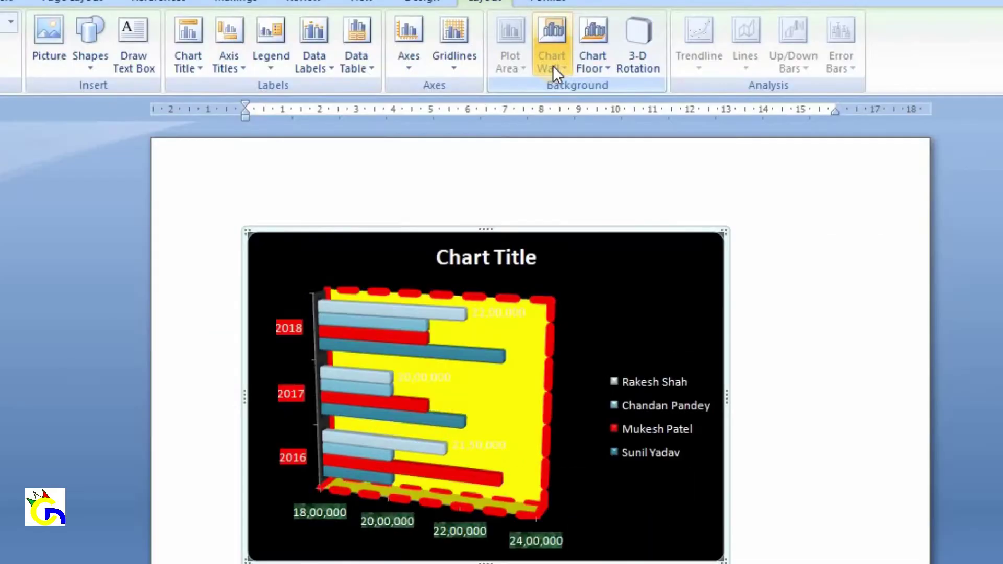
{"action": "left_click", "coordinate": [552, 66]}
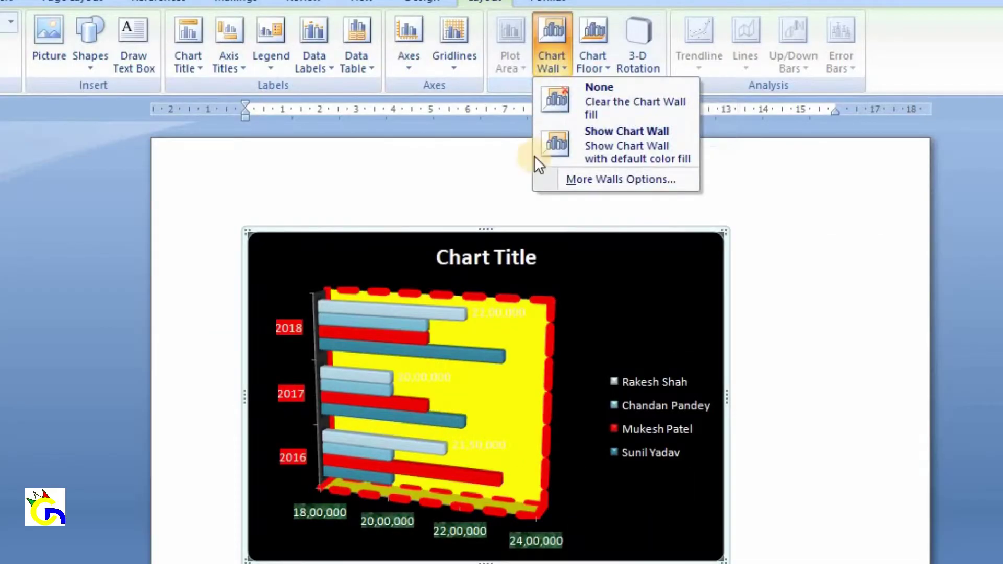
{"action": "left_click", "coordinate": [606, 88]}
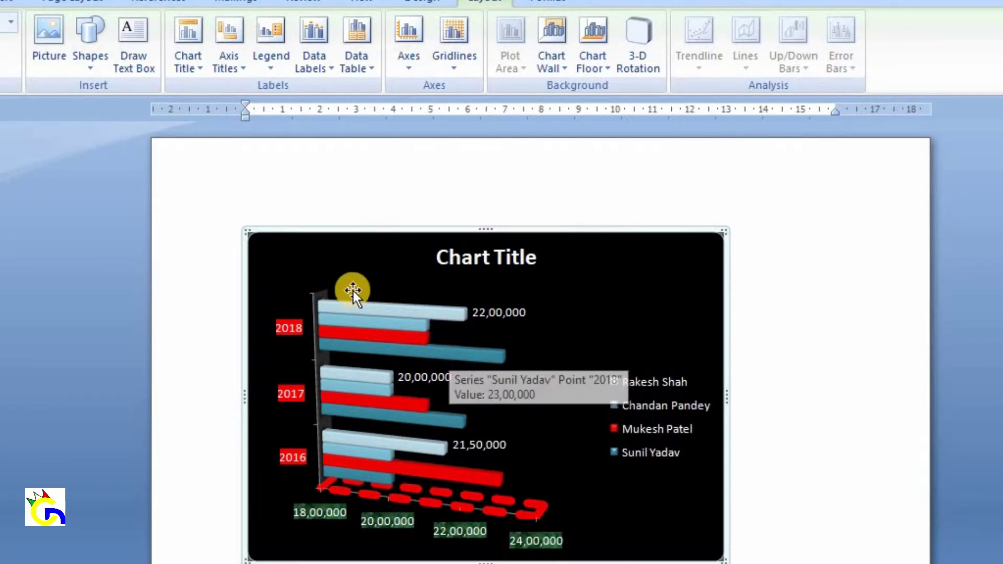
{"action": "left_click", "coordinate": [562, 60]}
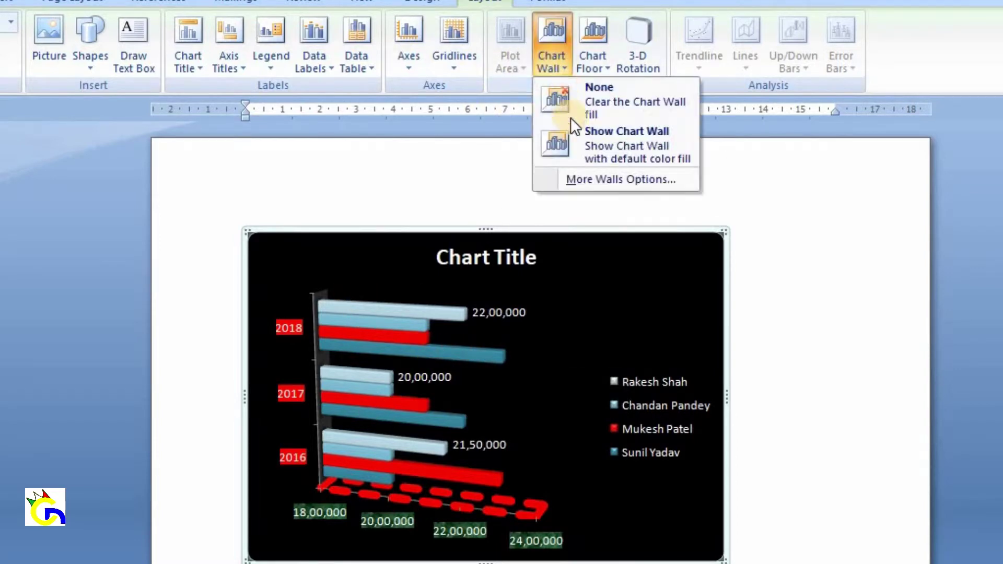
{"action": "left_click", "coordinate": [584, 148]}
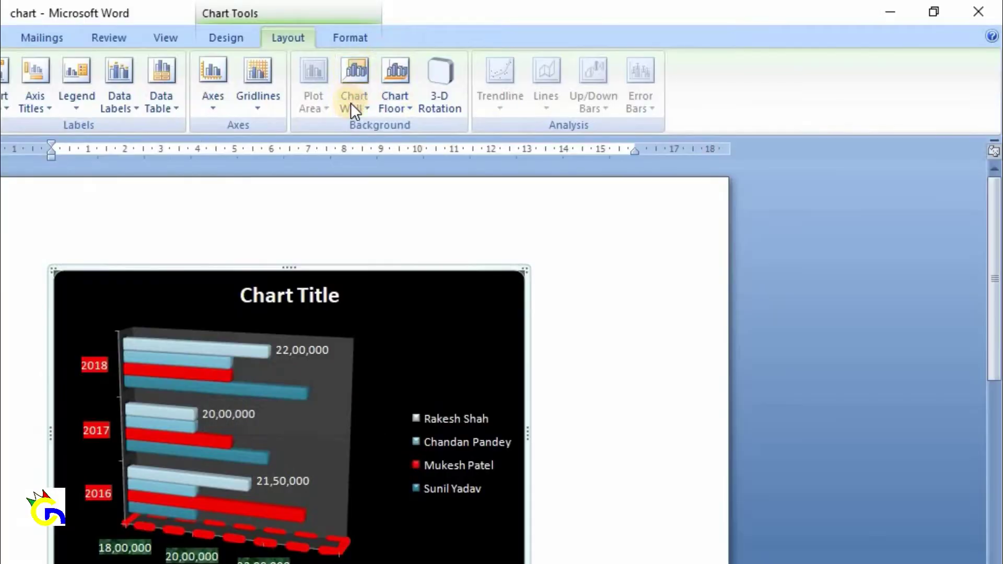
{"action": "left_click", "coordinate": [352, 104]}
{"action": "left_click", "coordinate": [372, 219]}
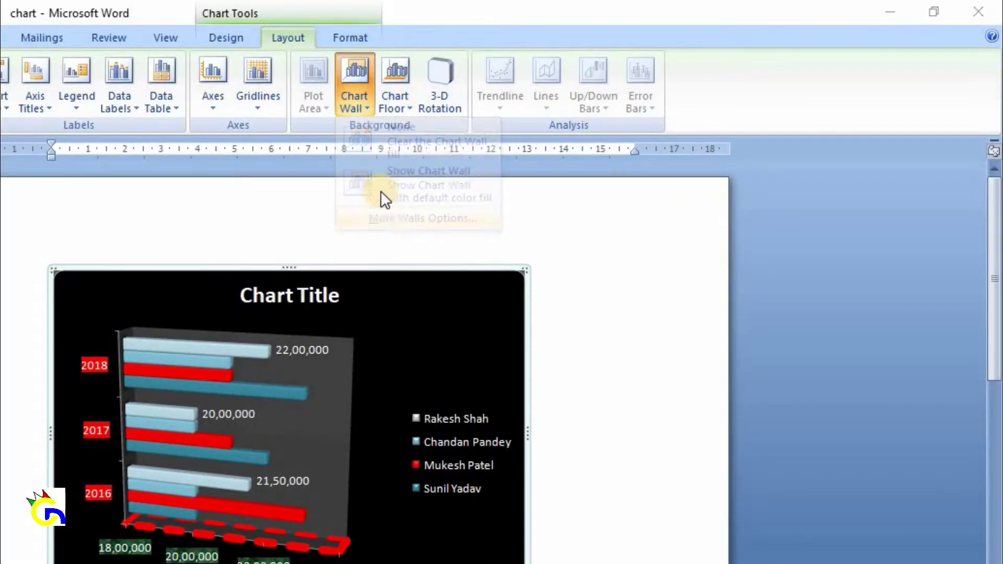
Fill the chart wall with a wood texture
{"action": "left_click_drag", "start_coordinate": [526, 41], "coordinate": [493, 42]}
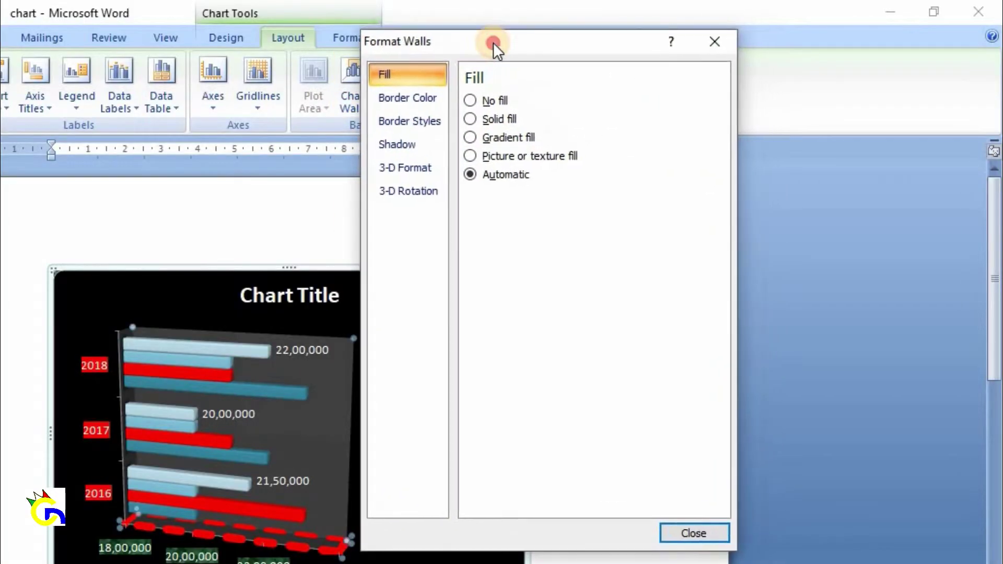
{"action": "left_click", "coordinate": [470, 118]}
{"action": "left_click", "coordinate": [472, 138]}
{"action": "left_click", "coordinate": [472, 156]}
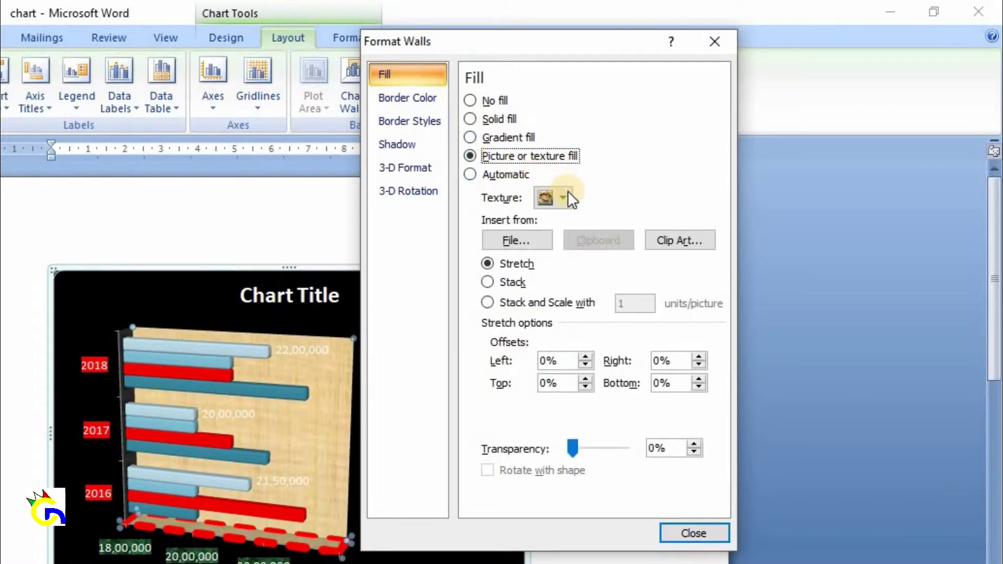
{"action": "left_click", "coordinate": [563, 197]}
{"action": "left_click", "coordinate": [664, 340]}
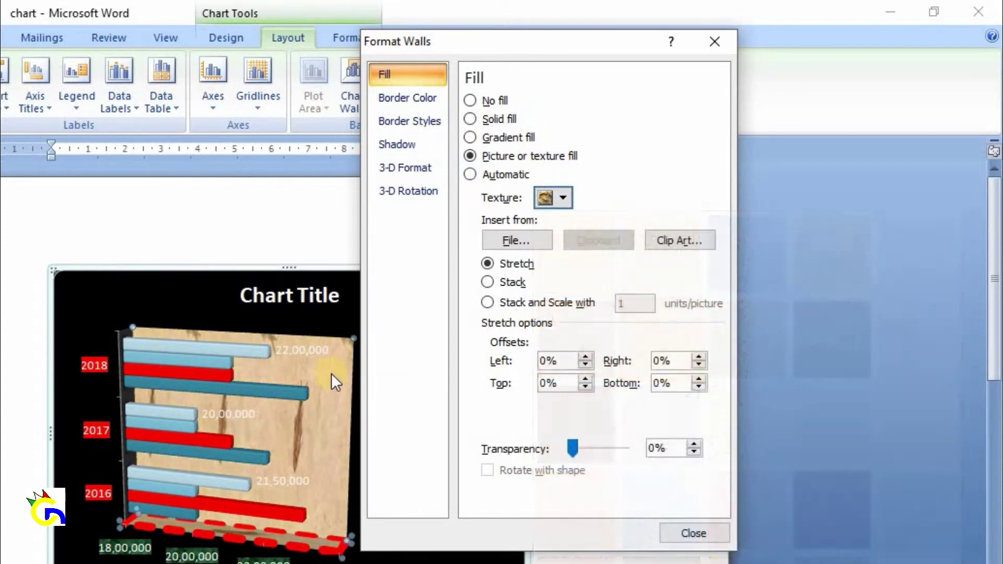
Give the chart wall a solid red border 3.5 pt wide
{"action": "left_click", "coordinate": [419, 96]}
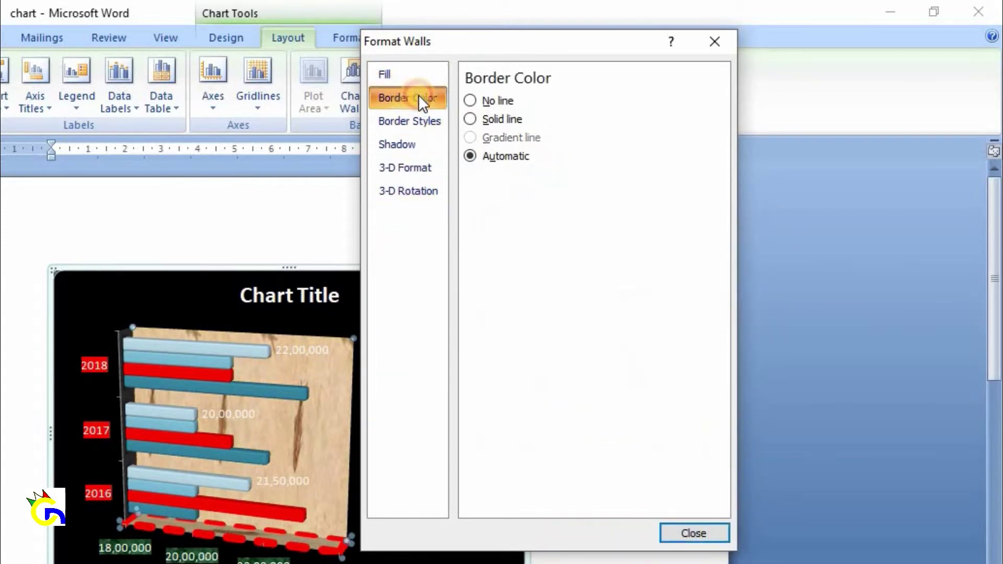
{"action": "left_click", "coordinate": [470, 119]}
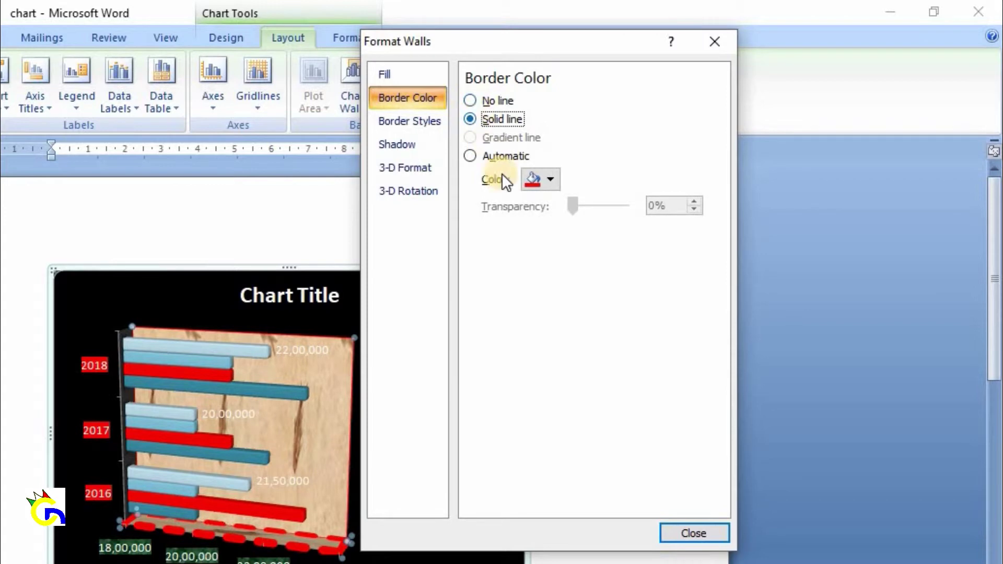
{"action": "left_click", "coordinate": [419, 121]}
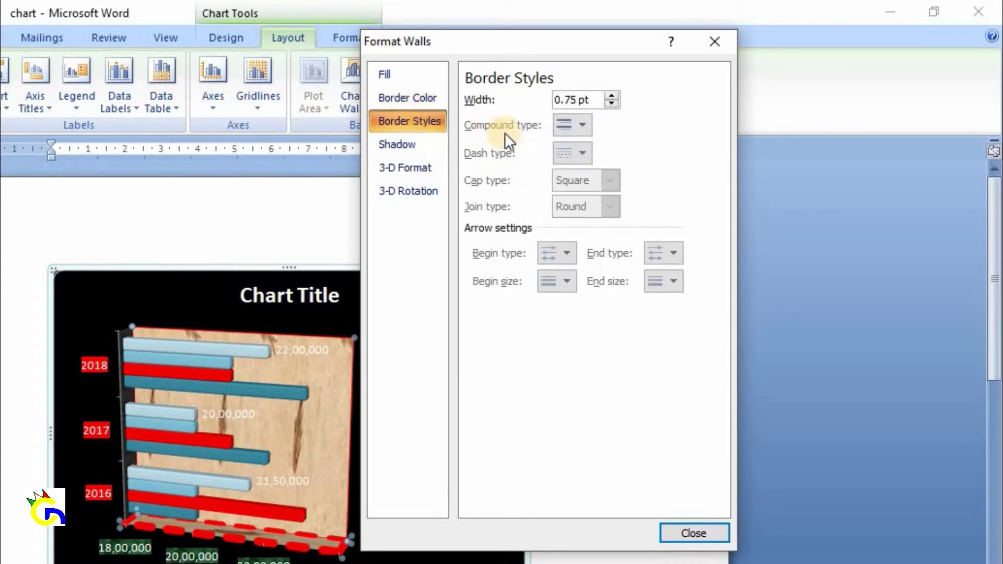
{"action": "left_click", "coordinate": [612, 96]}
{"action": "left_click", "coordinate": [612, 95]}
{"action": "left_click", "coordinate": [613, 96]}
{"action": "left_click", "coordinate": [613, 96]}
{"action": "left_click", "coordinate": [612, 96]}
{"action": "left_click", "coordinate": [613, 95]}
{"action": "left_click", "coordinate": [612, 96]}
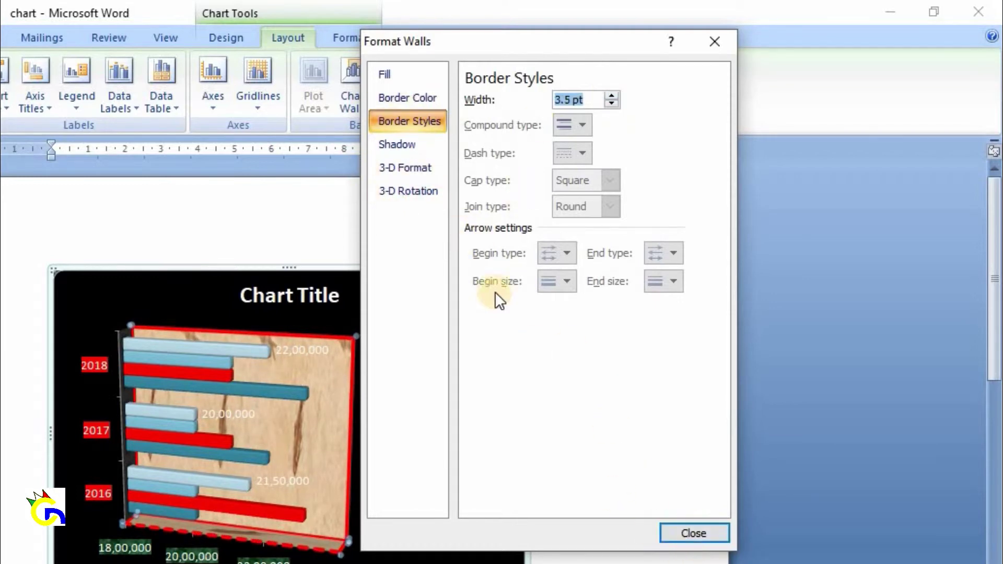
Set the chart's 3-D rotation to X 10° and Y 40°
{"action": "left_click", "coordinate": [394, 151]}
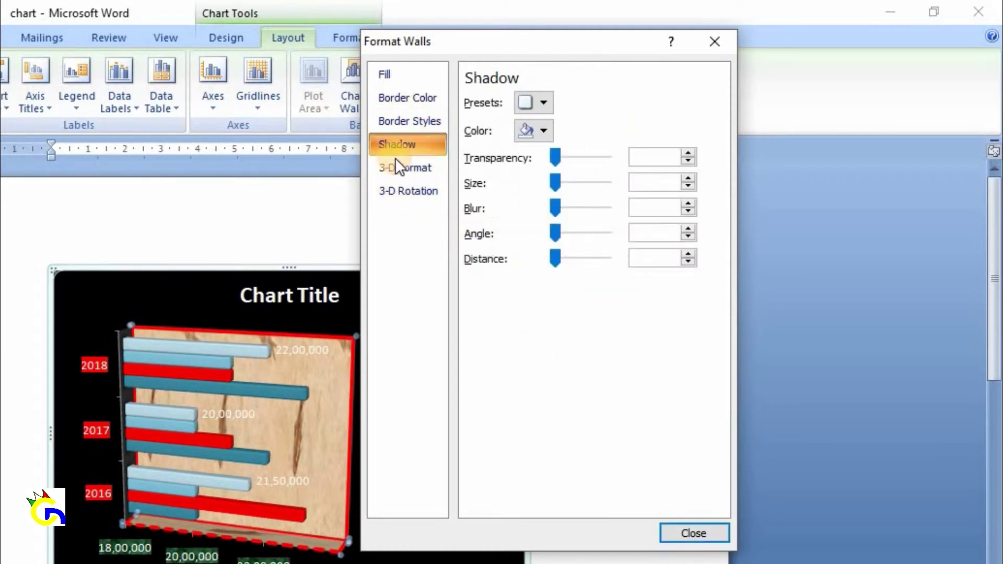
{"action": "left_click", "coordinate": [416, 190]}
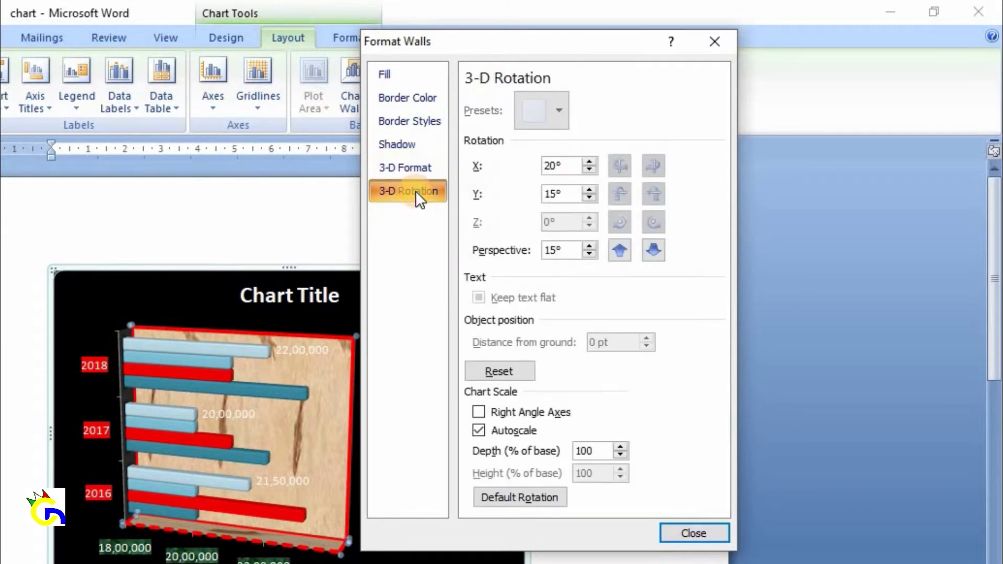
{"action": "left_click", "coordinate": [586, 163]}
{"action": "left_click", "coordinate": [587, 164]}
{"action": "left_click", "coordinate": [586, 163]}
{"action": "left_click", "coordinate": [586, 164]}
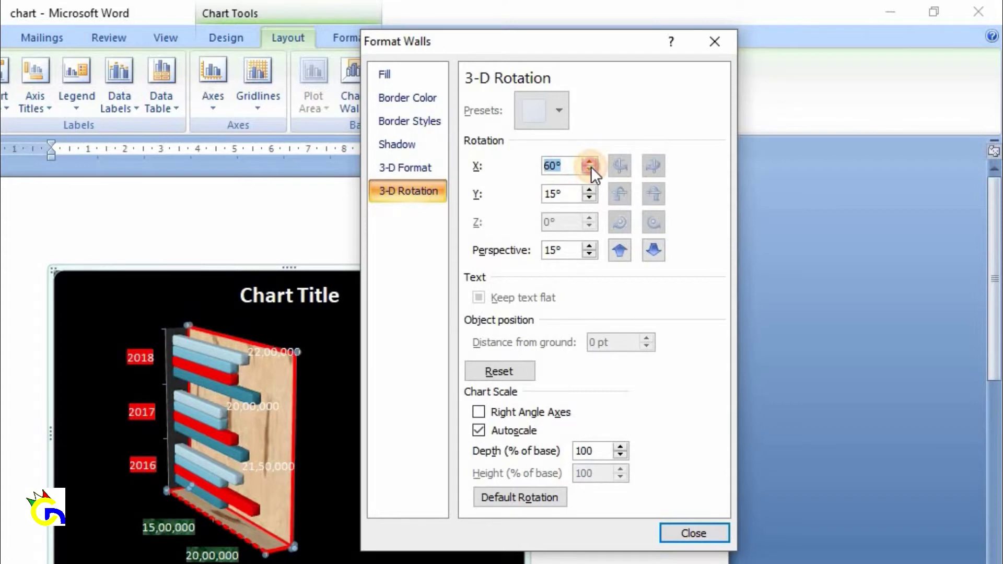
{"action": "left_click", "coordinate": [591, 169]}
{"action": "left_click", "coordinate": [592, 169]}
{"action": "left_click", "coordinate": [591, 169]}
{"action": "left_click", "coordinate": [592, 168]}
{"action": "left_click", "coordinate": [592, 169]}
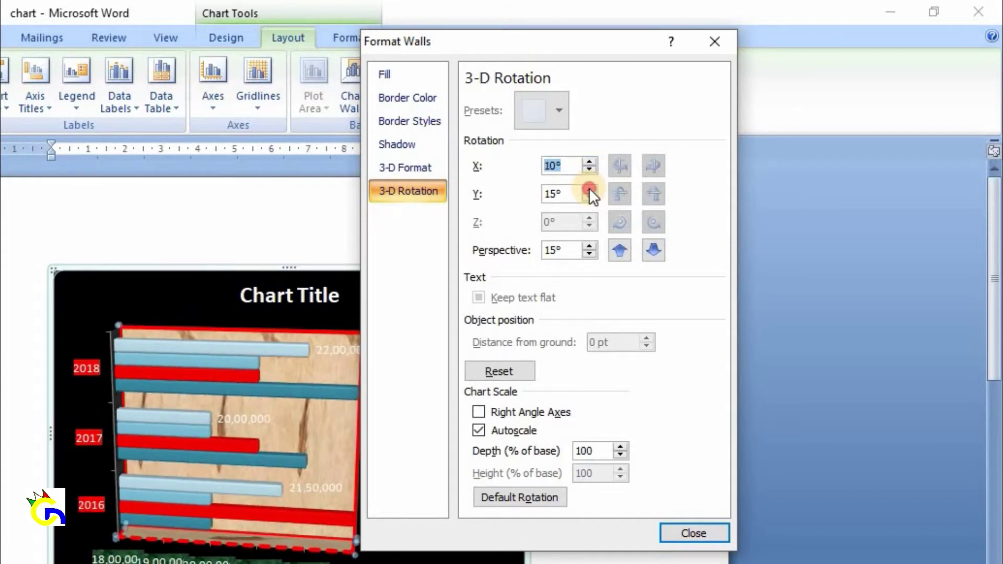
{"action": "left_click", "coordinate": [589, 190]}
{"action": "left_click", "coordinate": [590, 189]}
{"action": "left_click", "coordinate": [590, 189]}
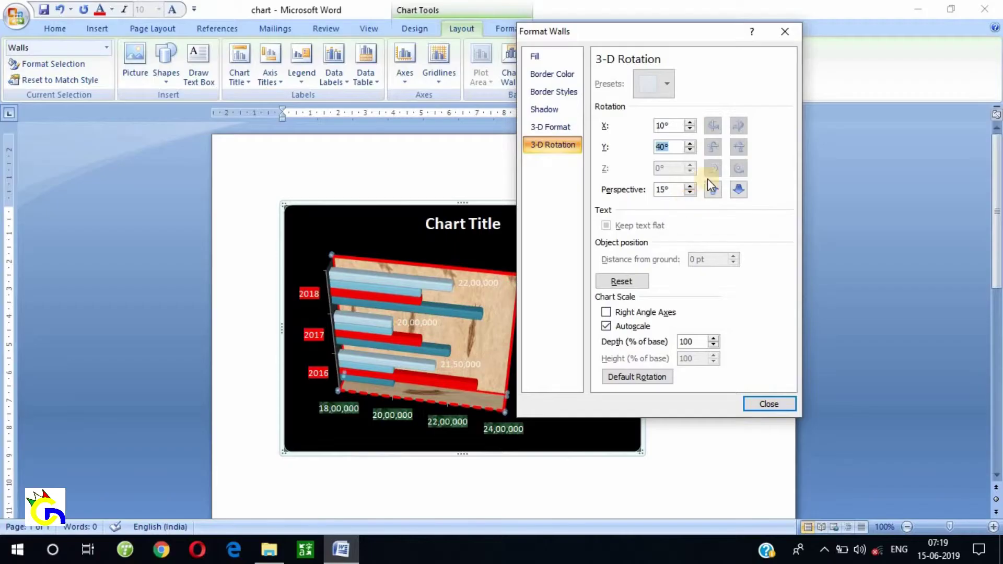
Close Format Walls and turn on the chart floor with its default fill
{"action": "left_click", "coordinate": [768, 402]}
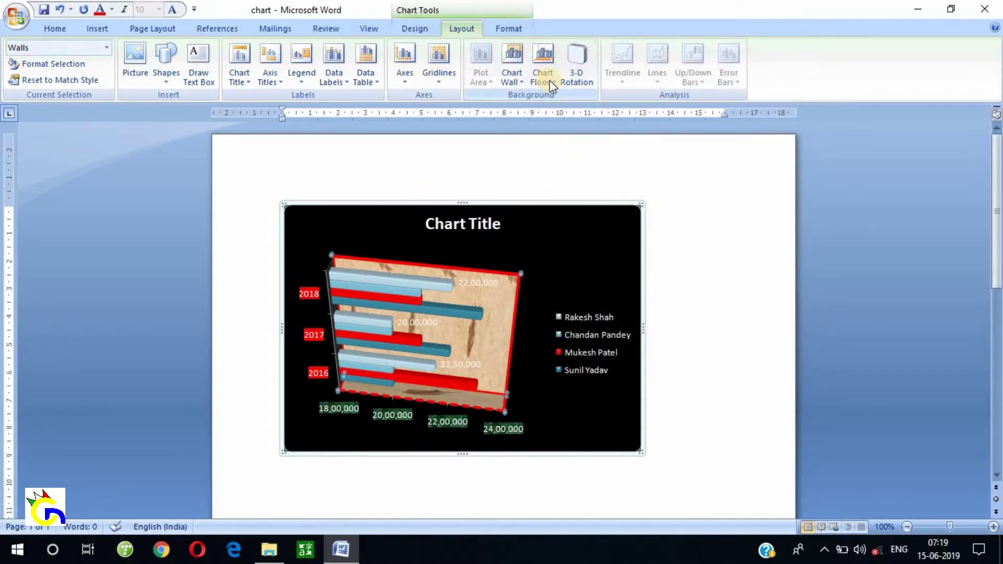
{"action": "left_click", "coordinate": [546, 86]}
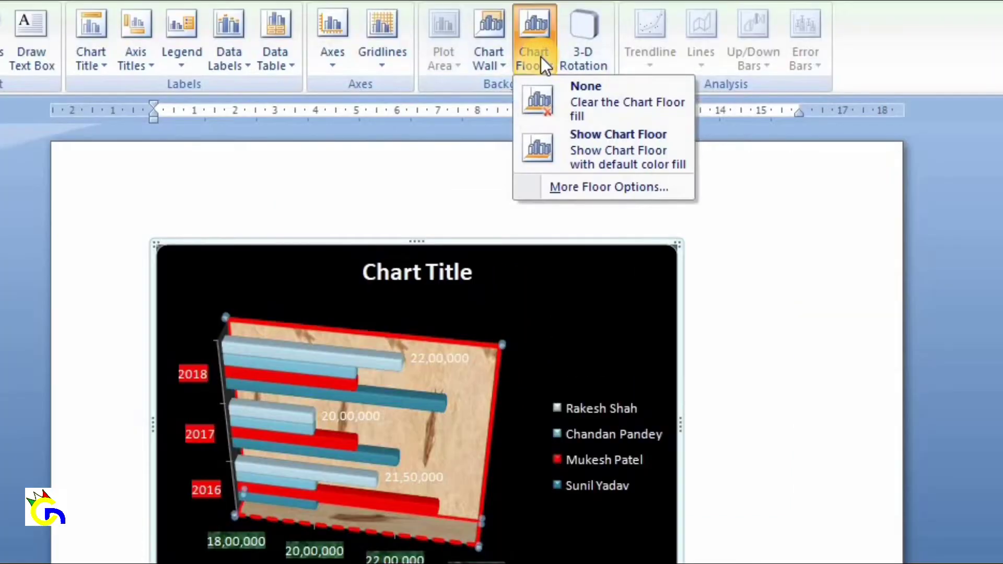
{"action": "left_click", "coordinate": [599, 89]}
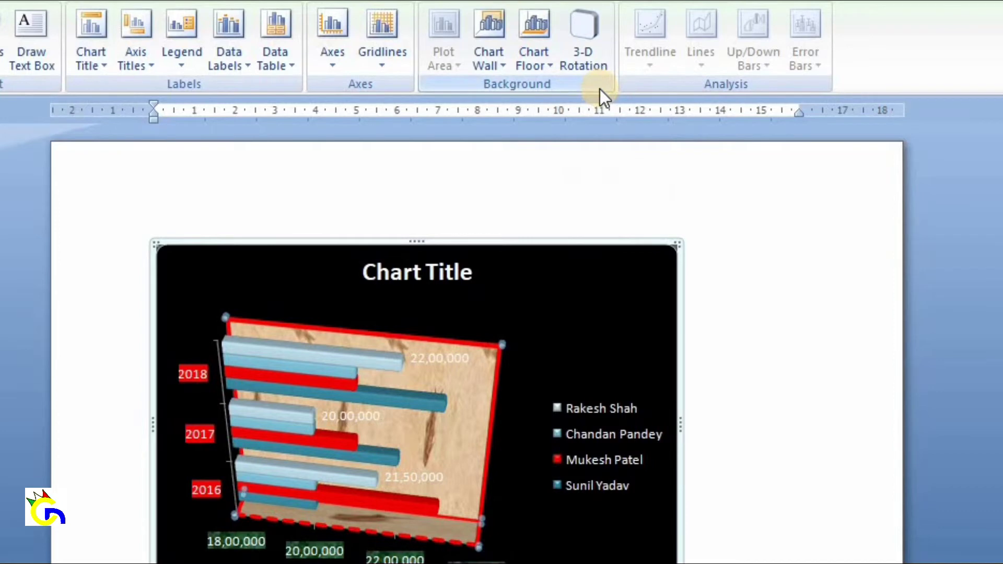
{"action": "left_click", "coordinate": [533, 68]}
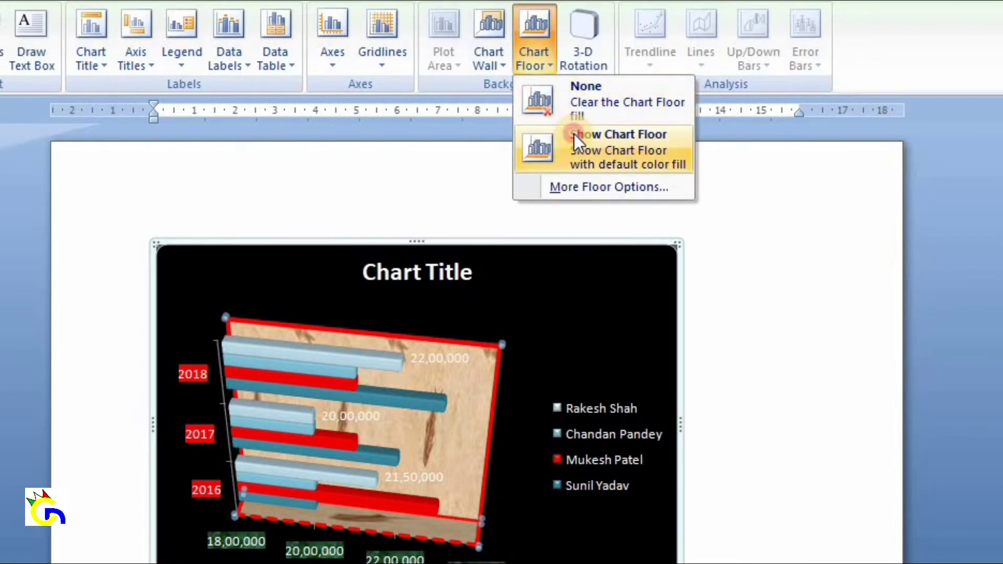
{"action": "left_click", "coordinate": [574, 134]}
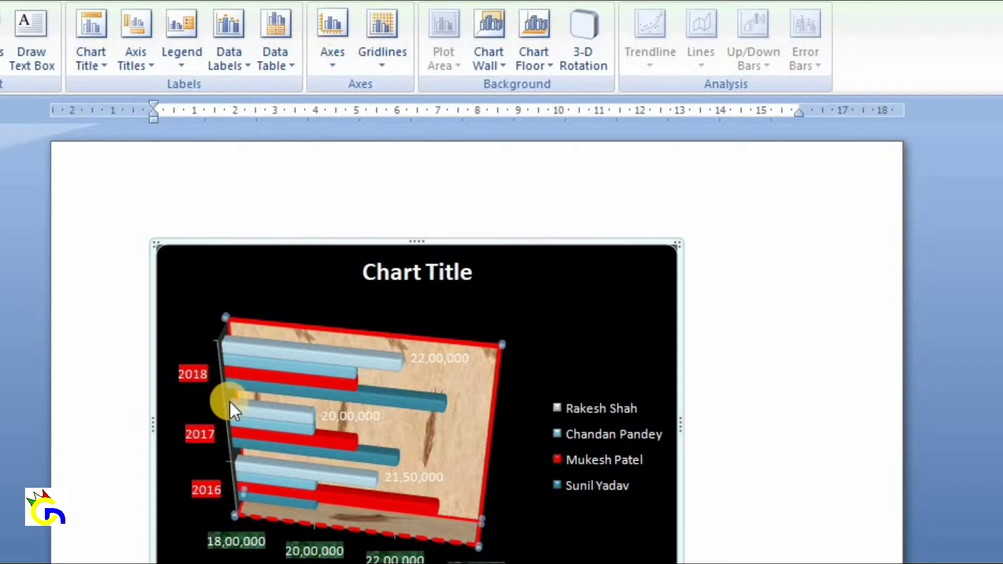
{"action": "left_click", "coordinate": [530, 63]}
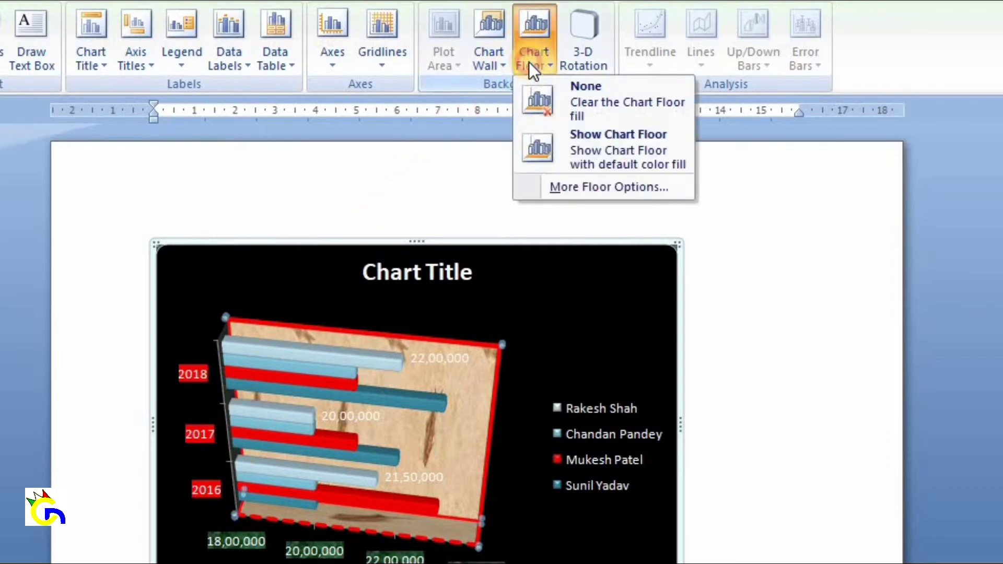
In Format Floor, try solid and preset gradient fills and view the floor border settings
{"action": "left_click", "coordinate": [605, 189]}
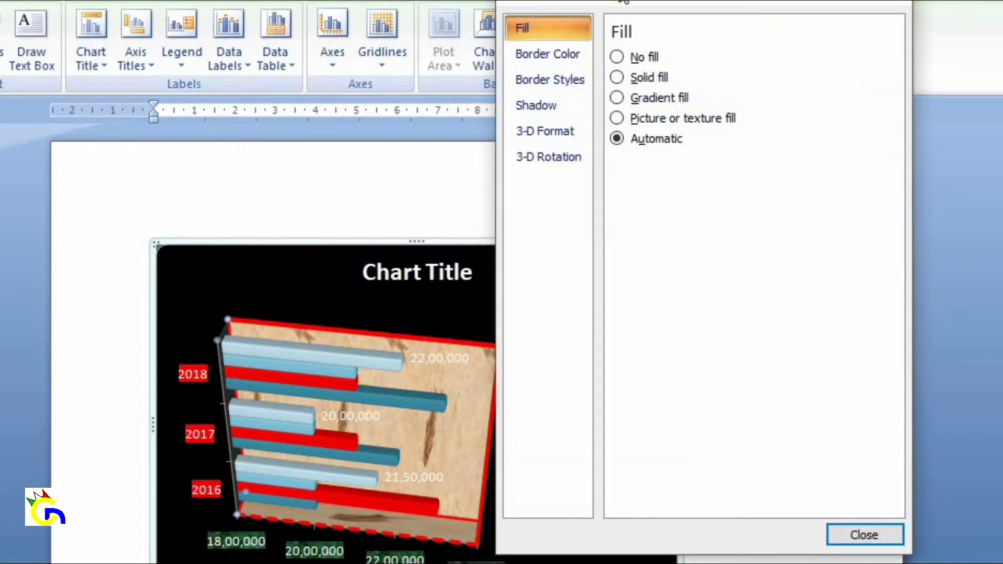
{"action": "left_click", "coordinate": [615, 77]}
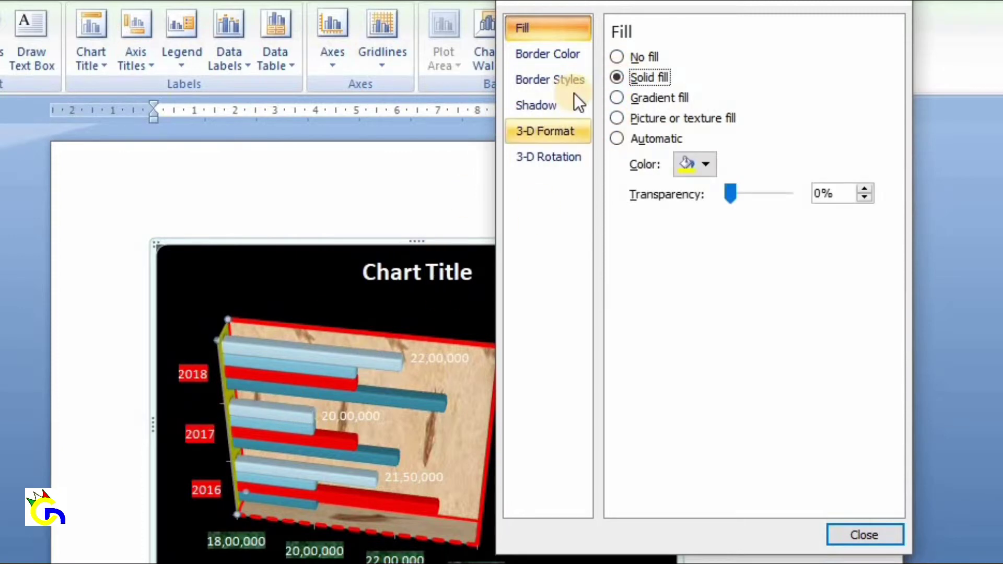
{"action": "left_click", "coordinate": [615, 98]}
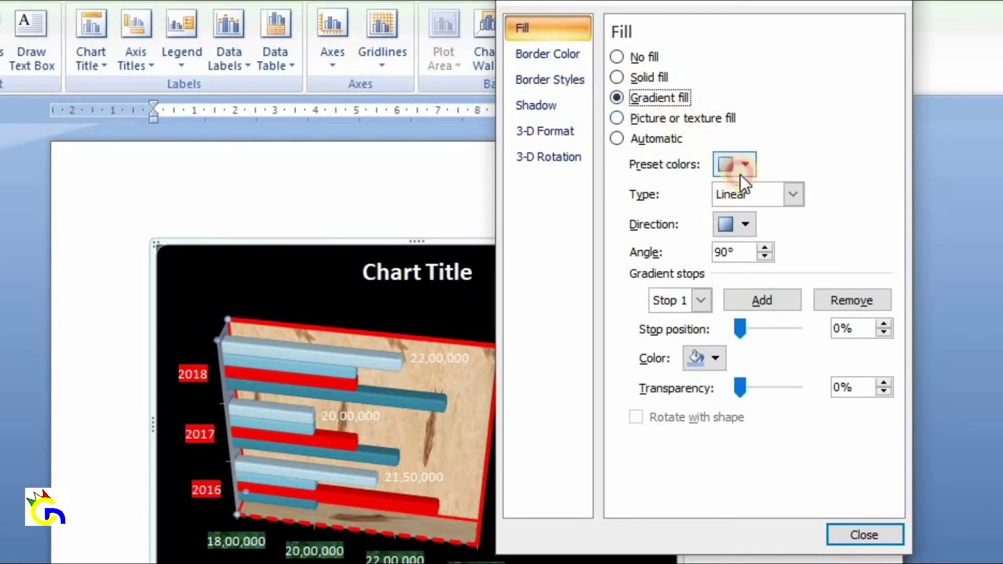
{"action": "left_click", "coordinate": [741, 174]}
{"action": "left_click", "coordinate": [799, 205]}
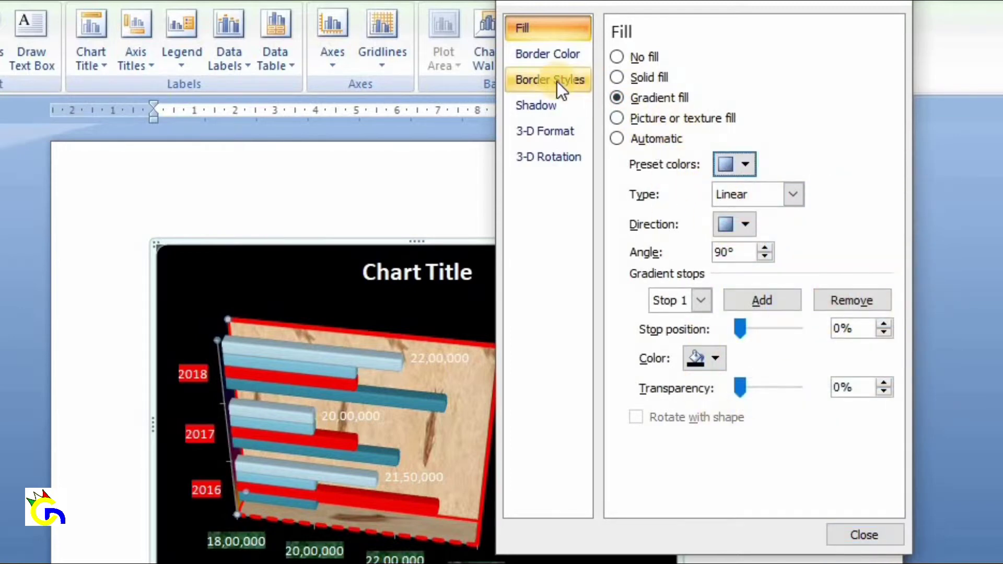
{"action": "left_click", "coordinate": [538, 80]}
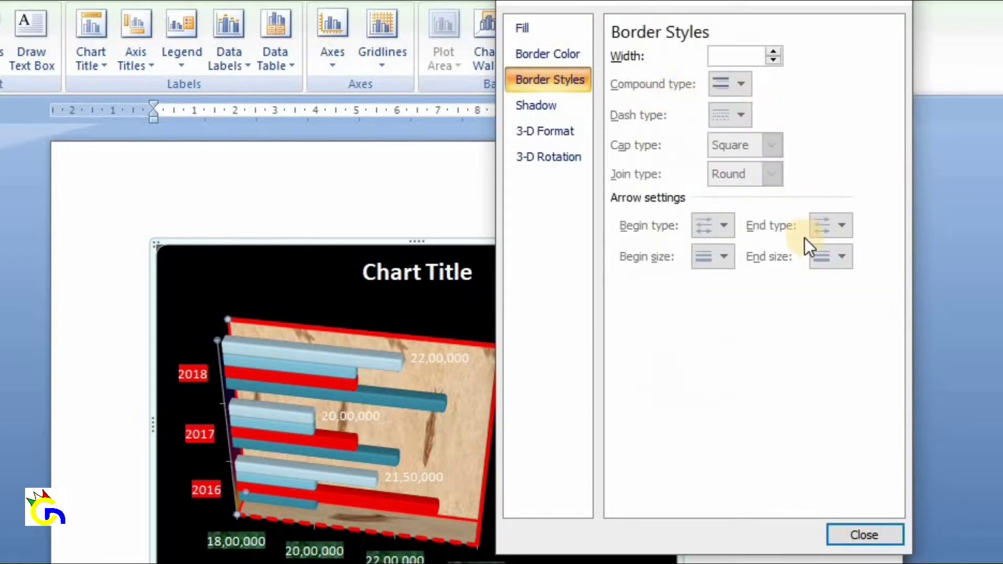
Give the chart floor a solid green fill from Standard Colors and close Format Floor
{"action": "left_click", "coordinate": [573, 60]}
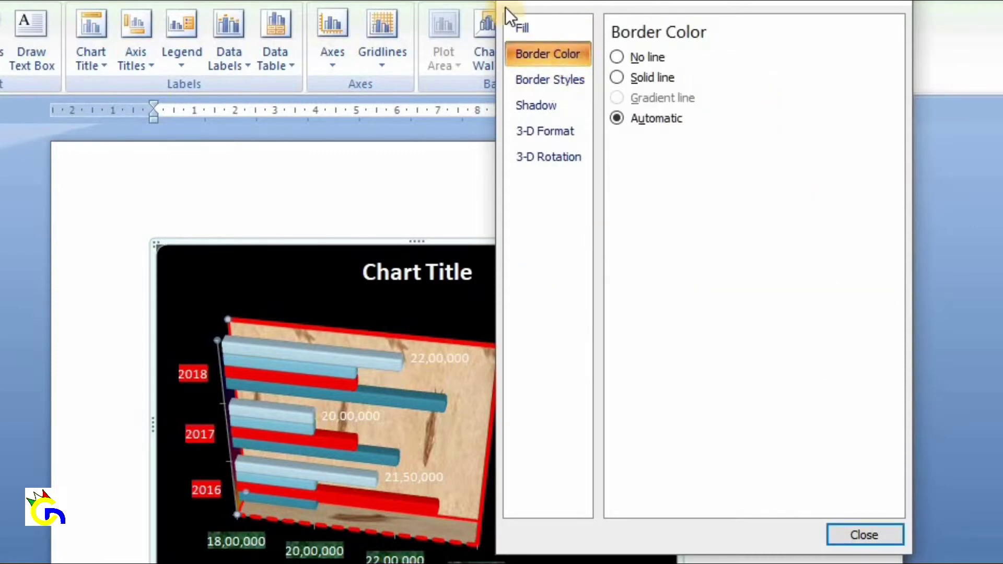
{"action": "left_click", "coordinate": [548, 38]}
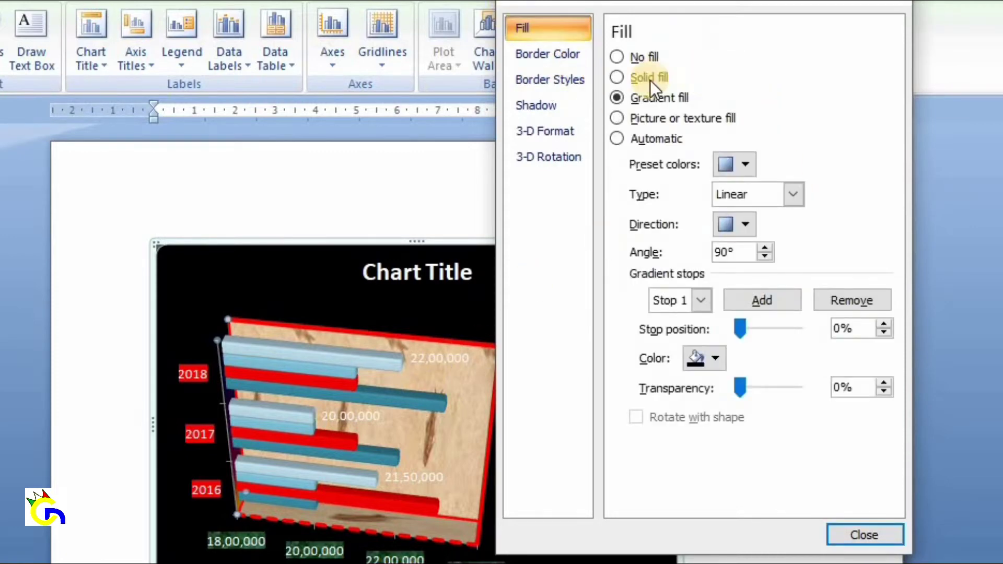
{"action": "left_click", "coordinate": [619, 78]}
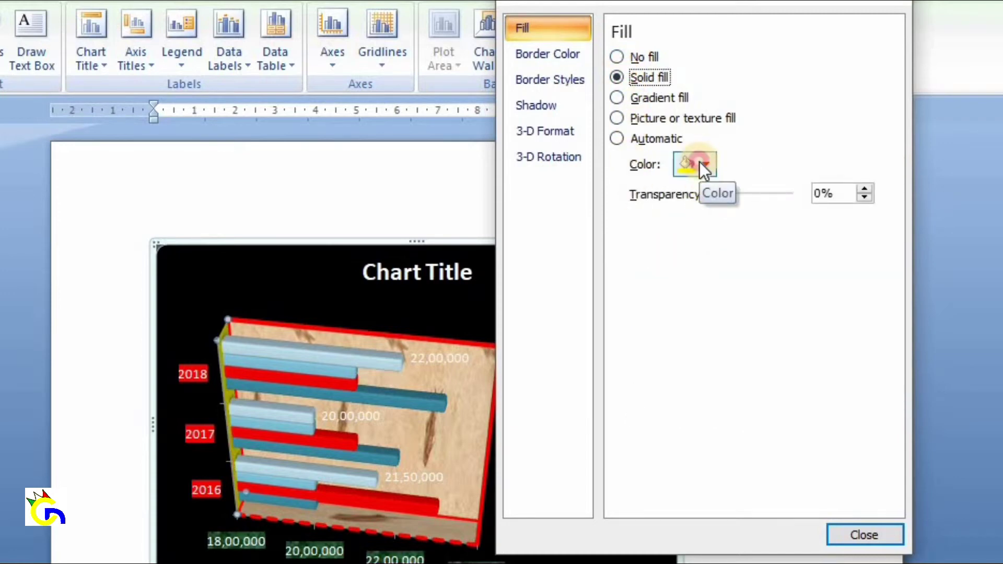
{"action": "left_click", "coordinate": [700, 162]}
{"action": "left_click", "coordinate": [774, 325]}
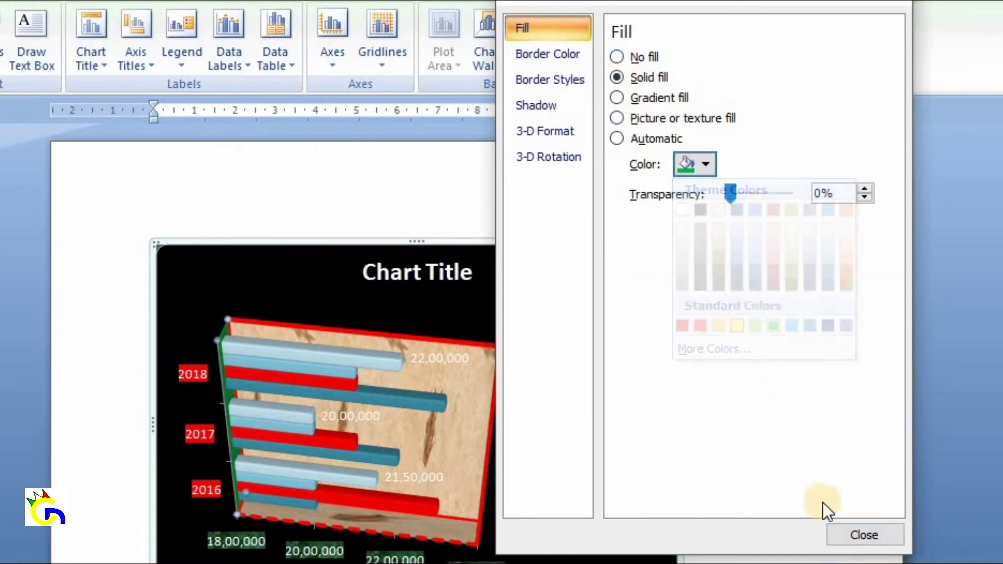
{"action": "left_click", "coordinate": [874, 537]}
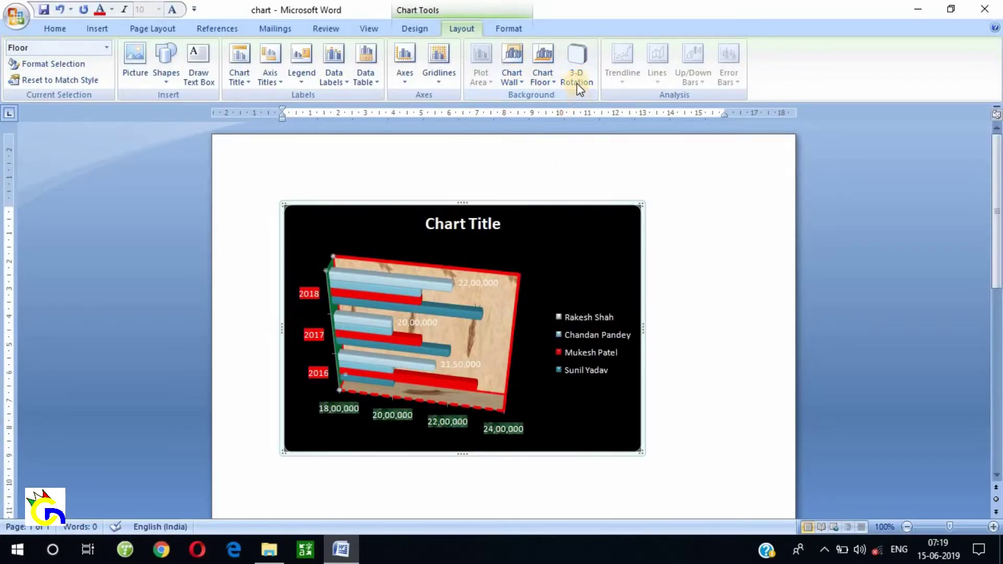
Set the chart's 3-D rotation to X 30° and Y 60° with perspective at 15°
{"action": "left_click", "coordinate": [578, 78]}
{"action": "left_click", "coordinate": [577, 79]}
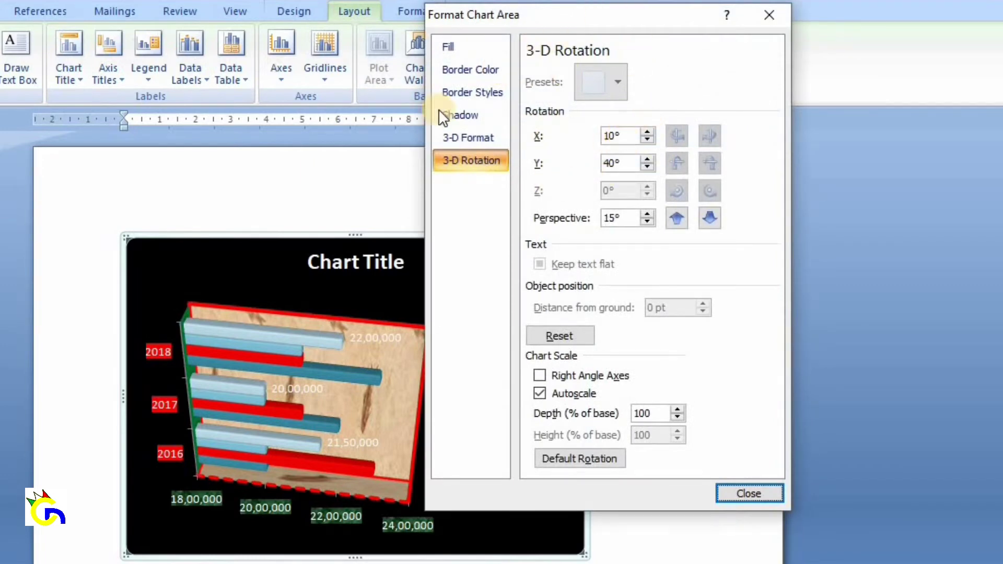
{"action": "left_click", "coordinate": [646, 134]}
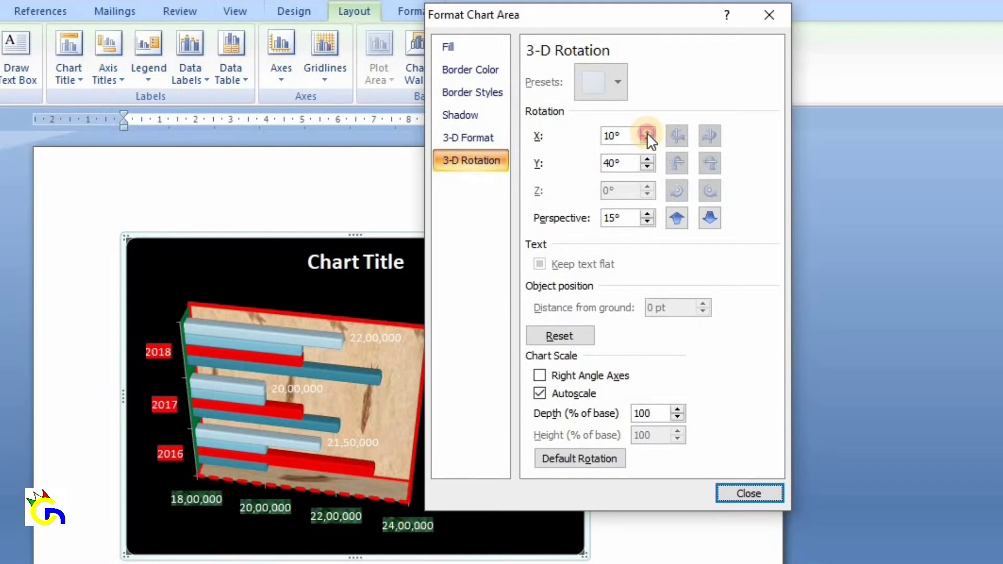
{"action": "left_click", "coordinate": [647, 134]}
{"action": "left_click", "coordinate": [649, 159]}
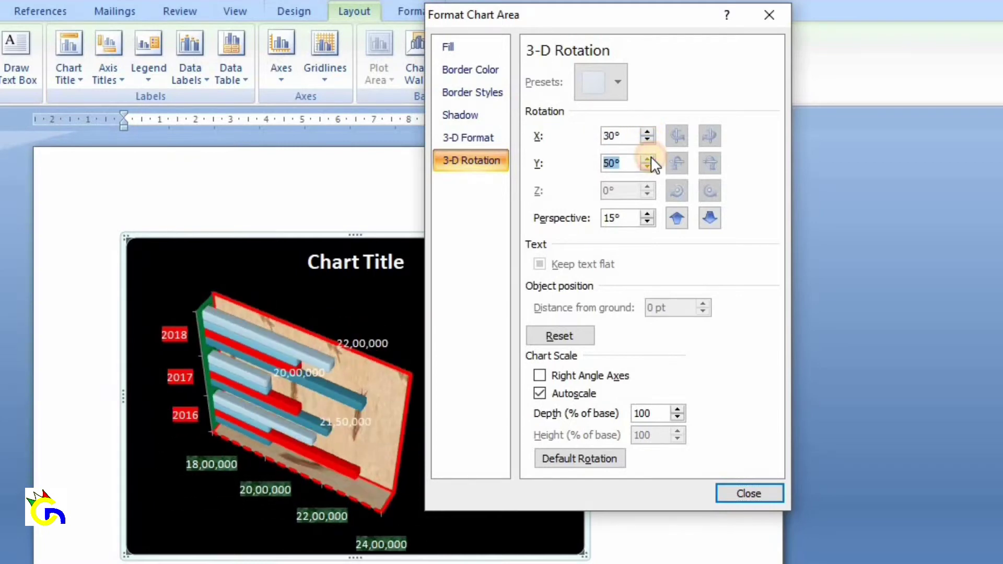
{"action": "left_click", "coordinate": [647, 214]}
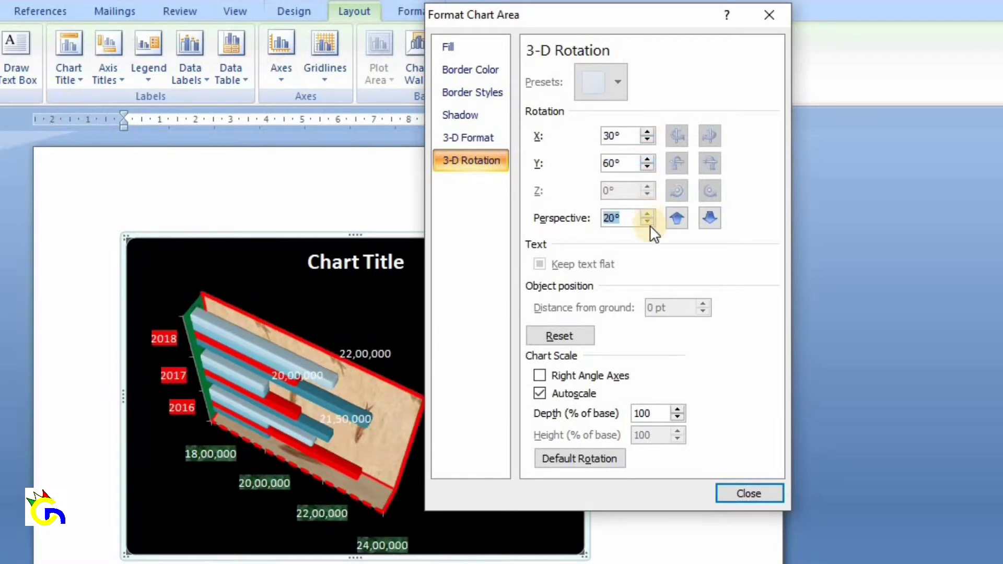
{"action": "left_click", "coordinate": [648, 222]}
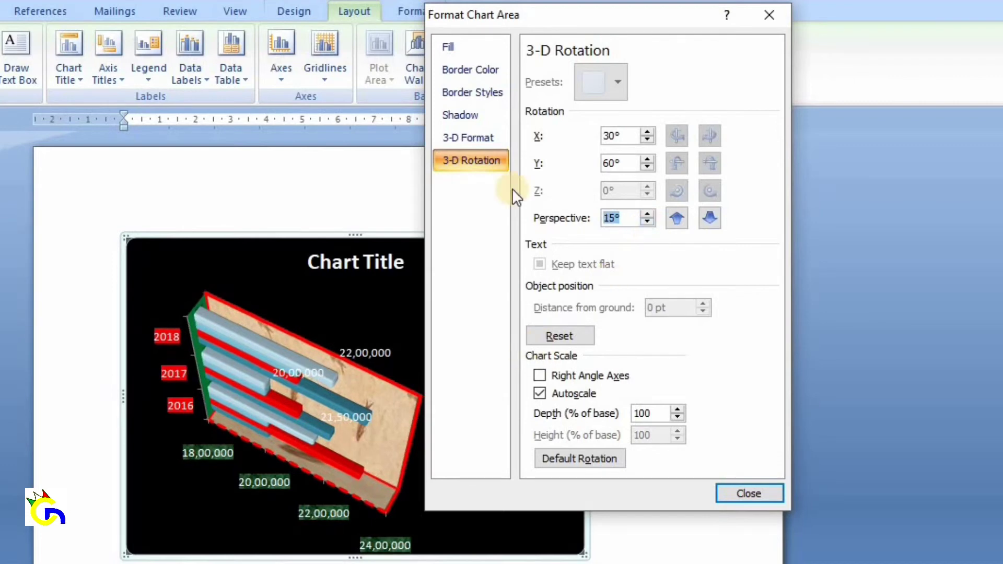
{"action": "left_click", "coordinate": [451, 47]}
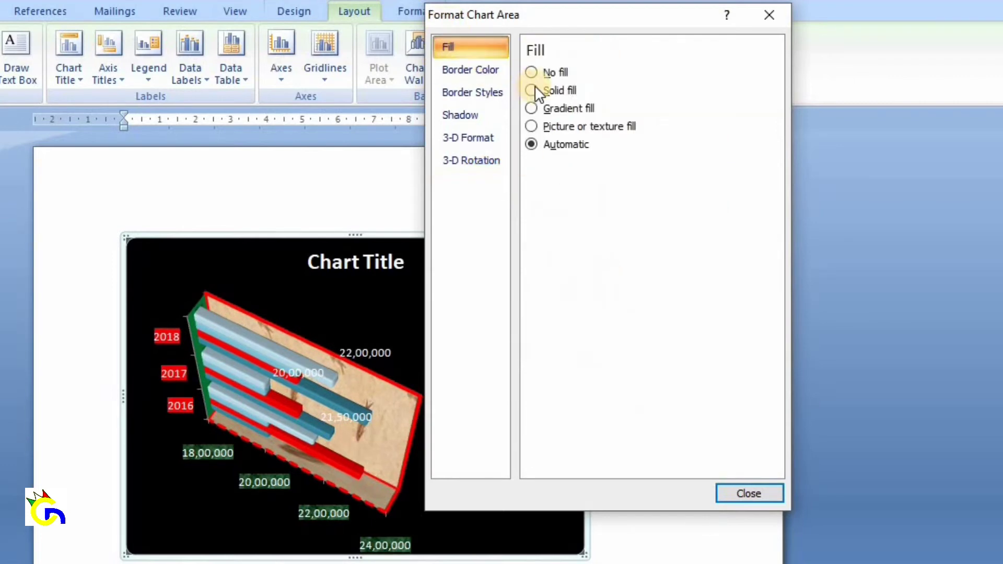
Give the chart area a gradient fill and a solid red border widened to 4.25 pt
{"action": "left_click", "coordinate": [531, 92]}
{"action": "left_click", "coordinate": [531, 108]}
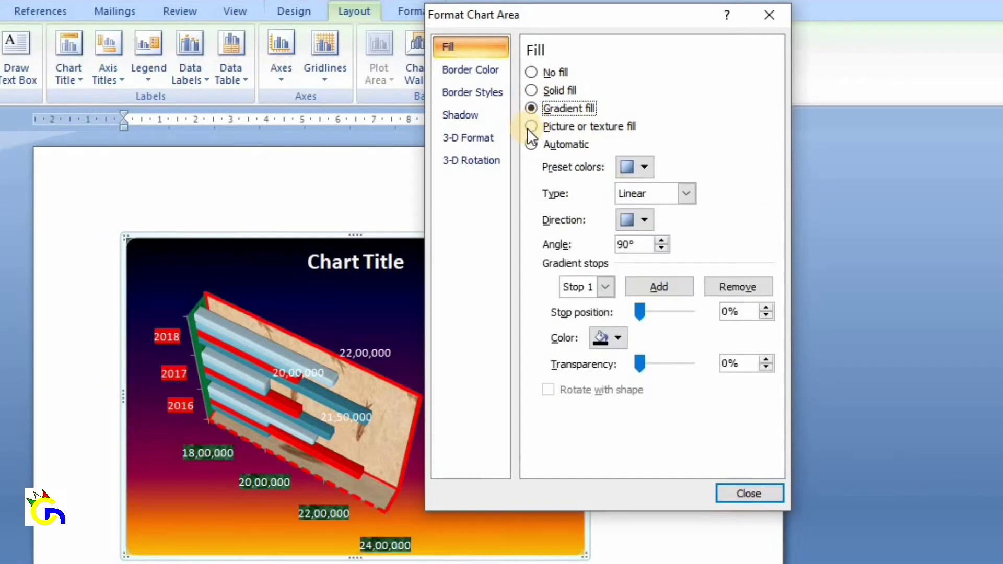
{"action": "left_click", "coordinate": [465, 73]}
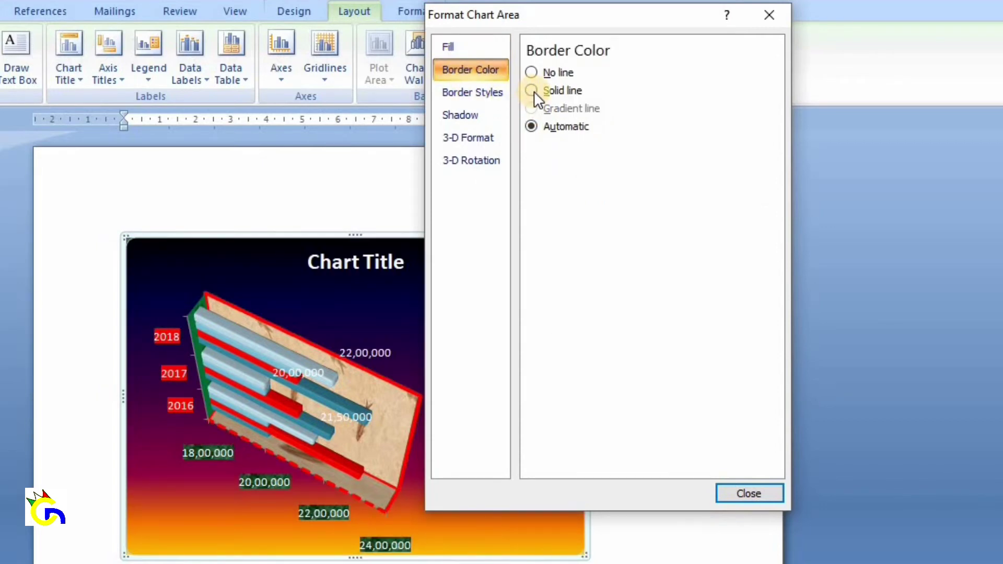
{"action": "left_click", "coordinate": [532, 91]}
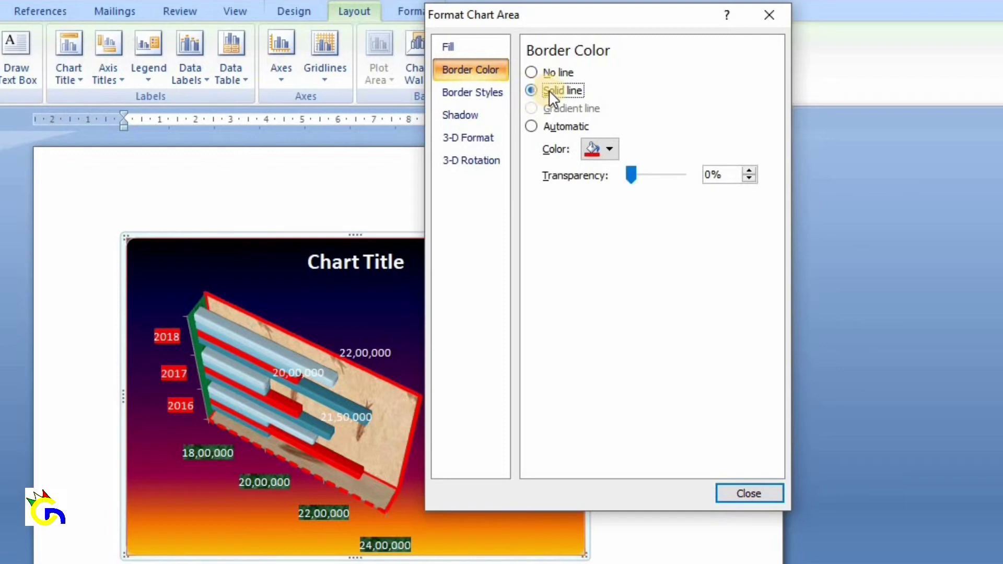
{"action": "left_click", "coordinate": [487, 94]}
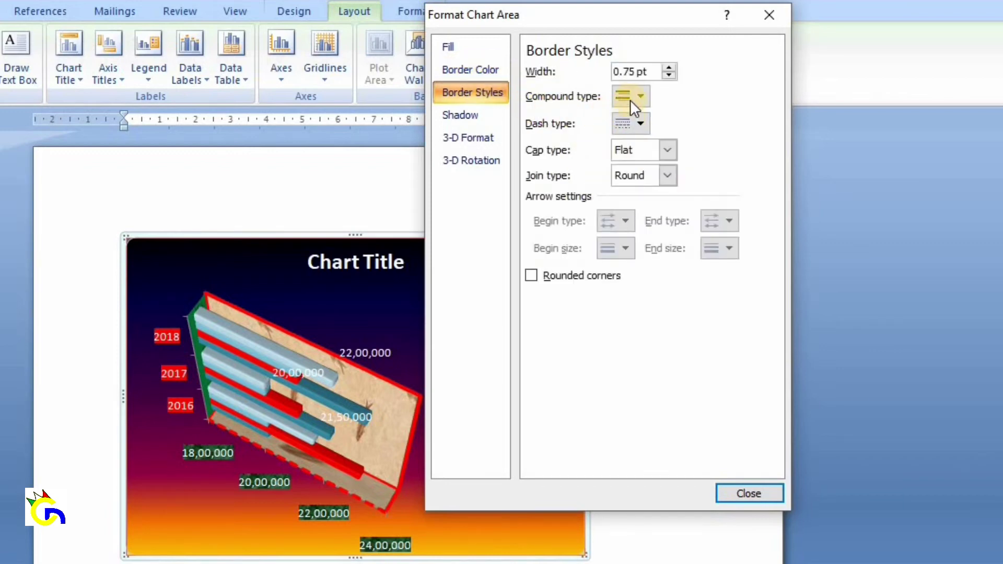
{"action": "left_click", "coordinate": [672, 67]}
{"action": "left_click", "coordinate": [672, 67]}
{"action": "left_click", "coordinate": [672, 68]}
{"action": "left_click", "coordinate": [672, 67]}
{"action": "left_click", "coordinate": [672, 68]}
{"action": "left_click", "coordinate": [671, 68]}
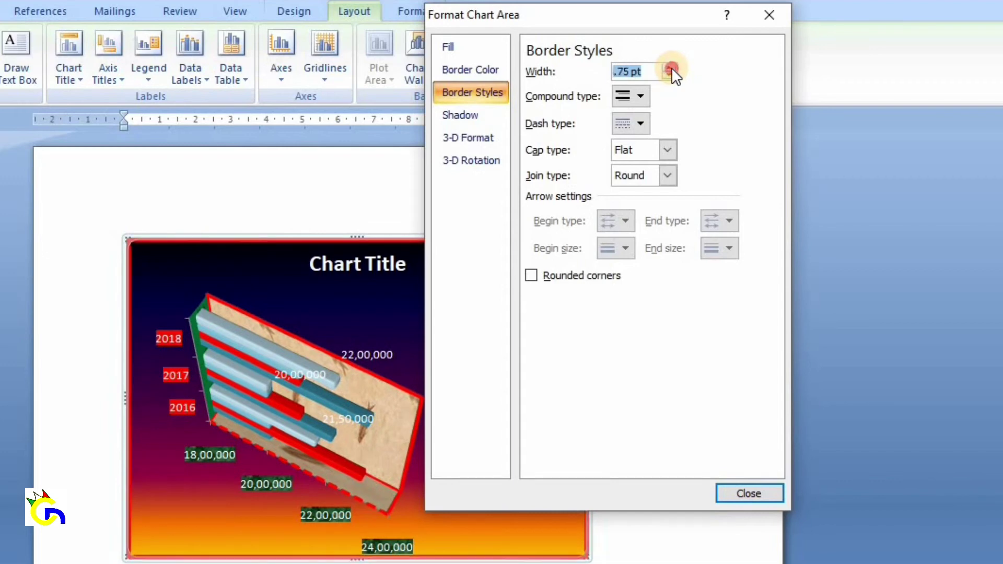
Review the shadow and other chart area formatting pages, then close Format Chart Area
{"action": "left_click", "coordinate": [466, 115]}
{"action": "left_click", "coordinate": [465, 136]}
{"action": "left_click", "coordinate": [469, 160]}
{"action": "left_click", "coordinate": [457, 117]}
{"action": "left_click", "coordinate": [453, 98]}
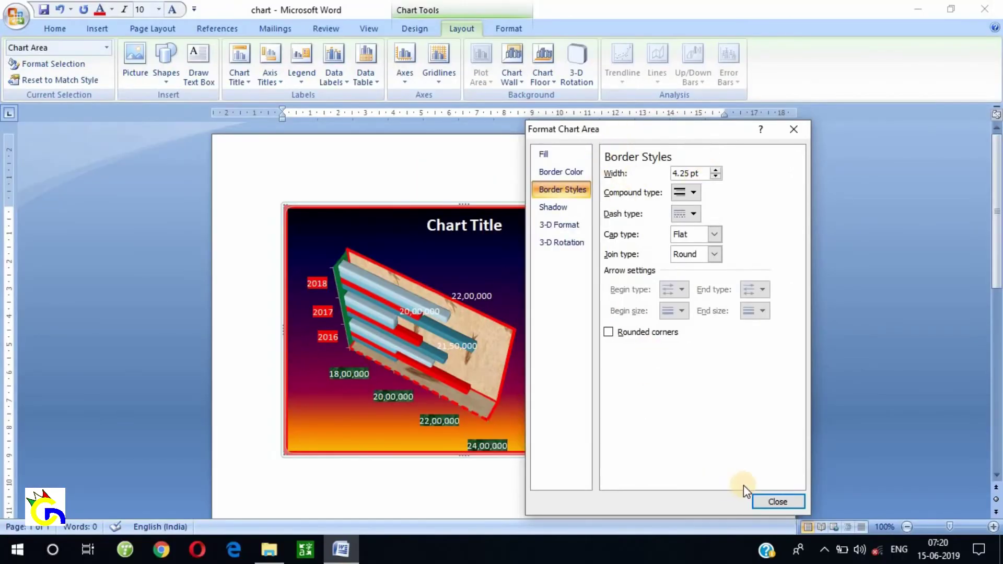
{"action": "left_click", "coordinate": [785, 502]}
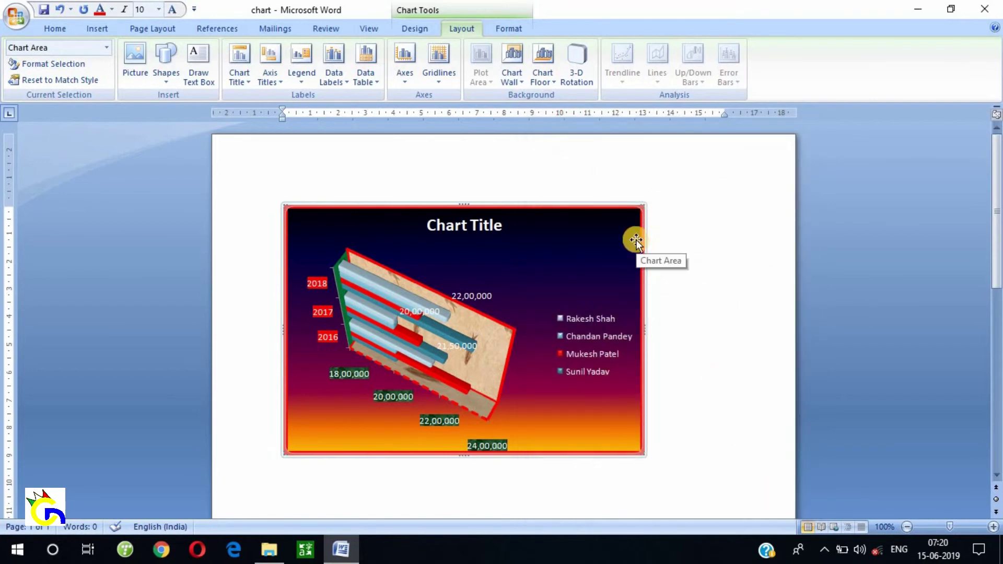